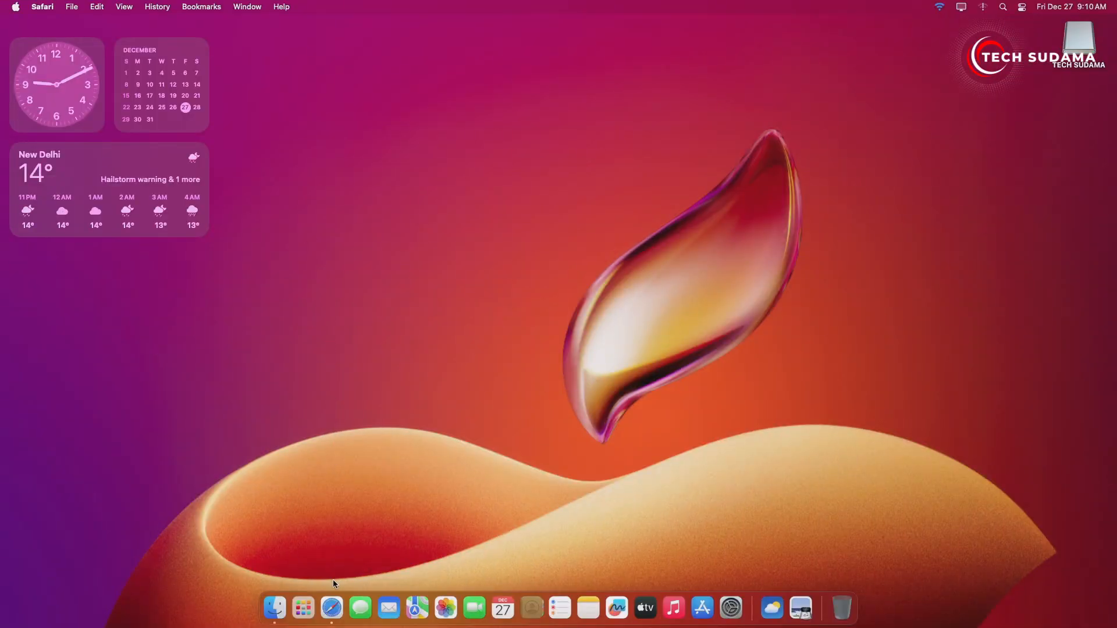
Open the OpenCanopy-Generator repository on GitHub from the search results in Safari and download it as a ZIP
{"action": "left_click", "coordinate": [329, 596]}
{"action": "left_click", "coordinate": [480, 168]}
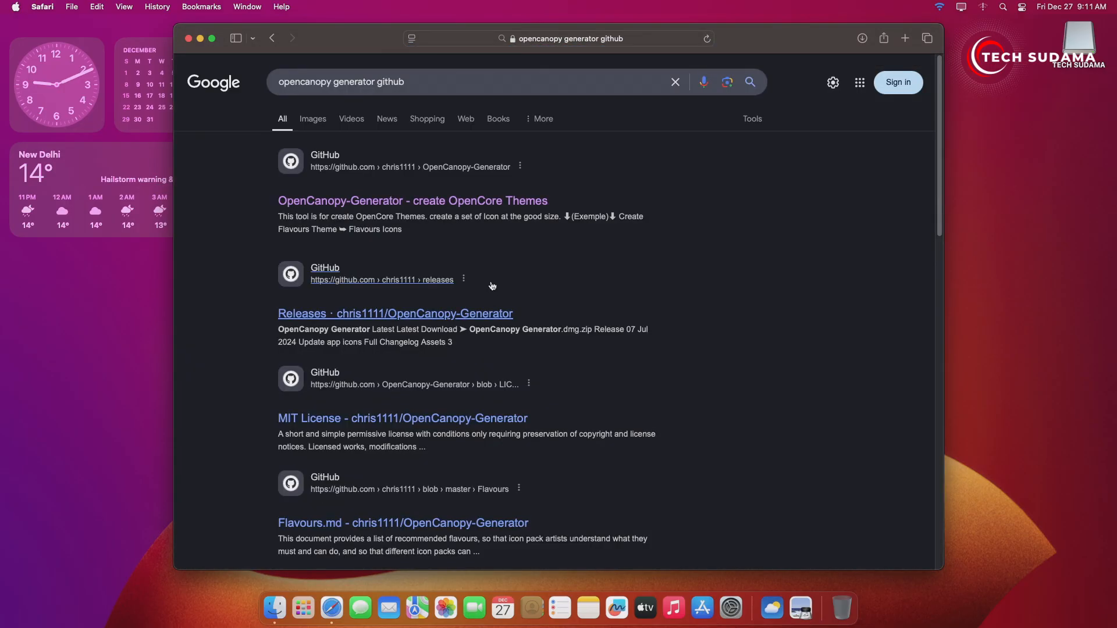
{"action": "left_click", "coordinate": [374, 203]}
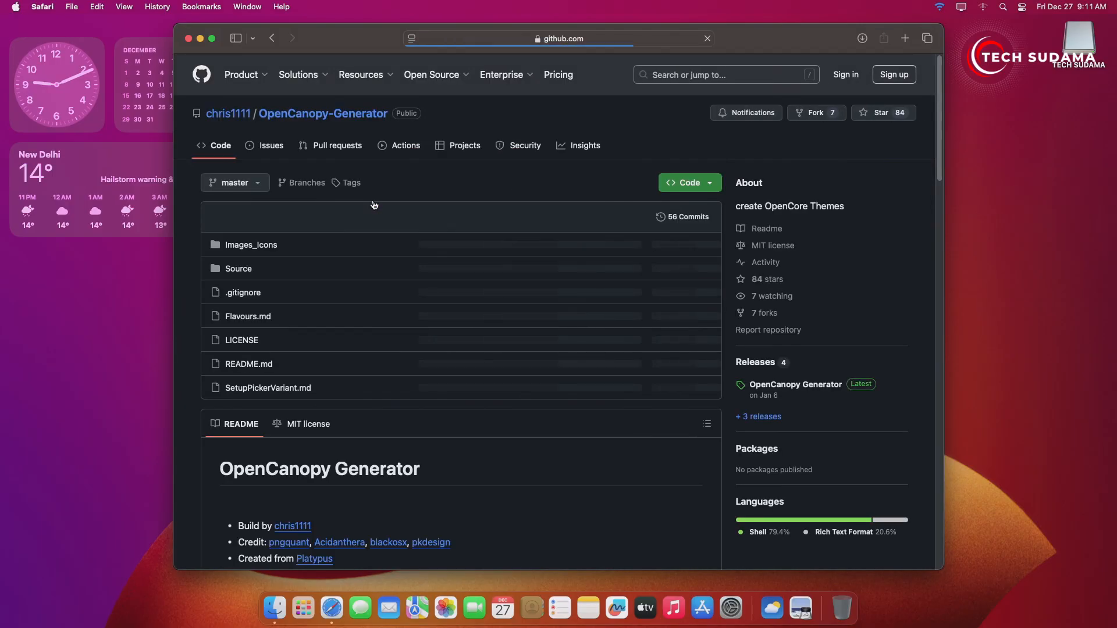
{"action": "left_click", "coordinate": [710, 185]}
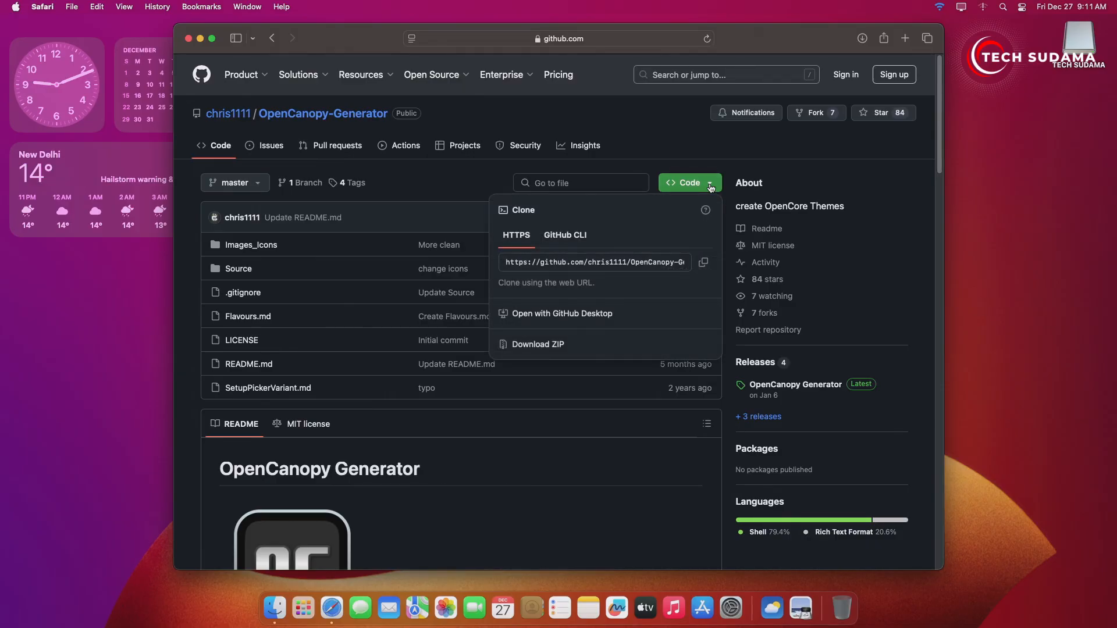
{"action": "left_click", "coordinate": [539, 344]}
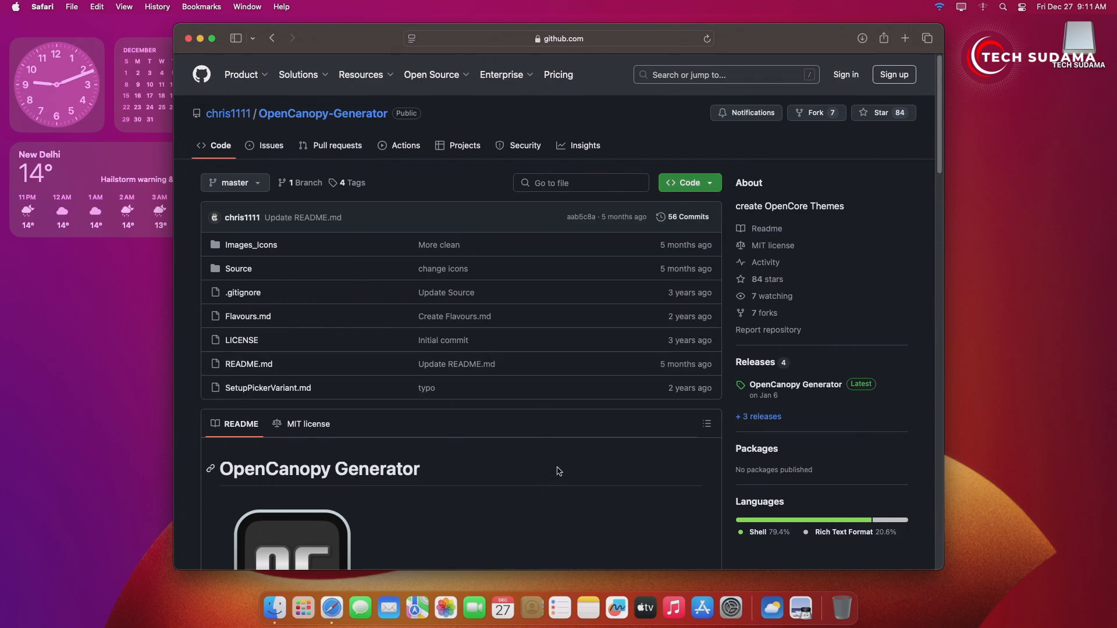
Look up the required background image sizes for OC 0.6.6 and higher in the repository's README
{"action": "scroll", "coordinate": [560, 470], "scroll_direction": "down", "scroll_amount": 10}
{"action": "scroll", "coordinate": [560, 470], "scroll_direction": "down", "scroll_amount": 15}
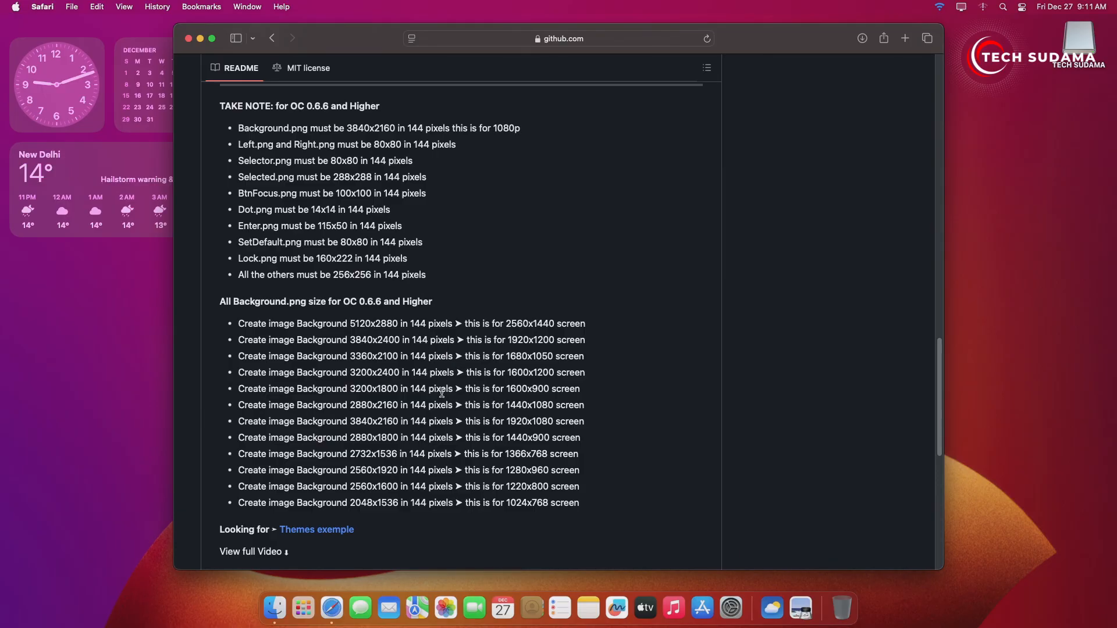
{"action": "left_click", "coordinate": [200, 38]}
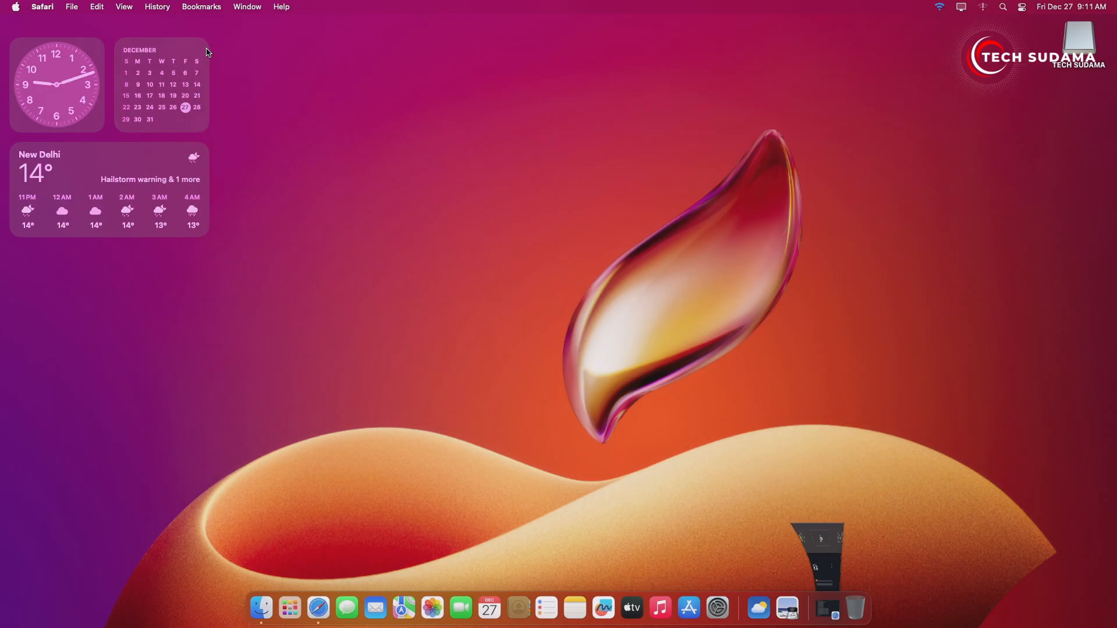
Check the monitor's current resolution in the Displays section of System Settings
{"action": "left_click", "coordinate": [716, 596]}
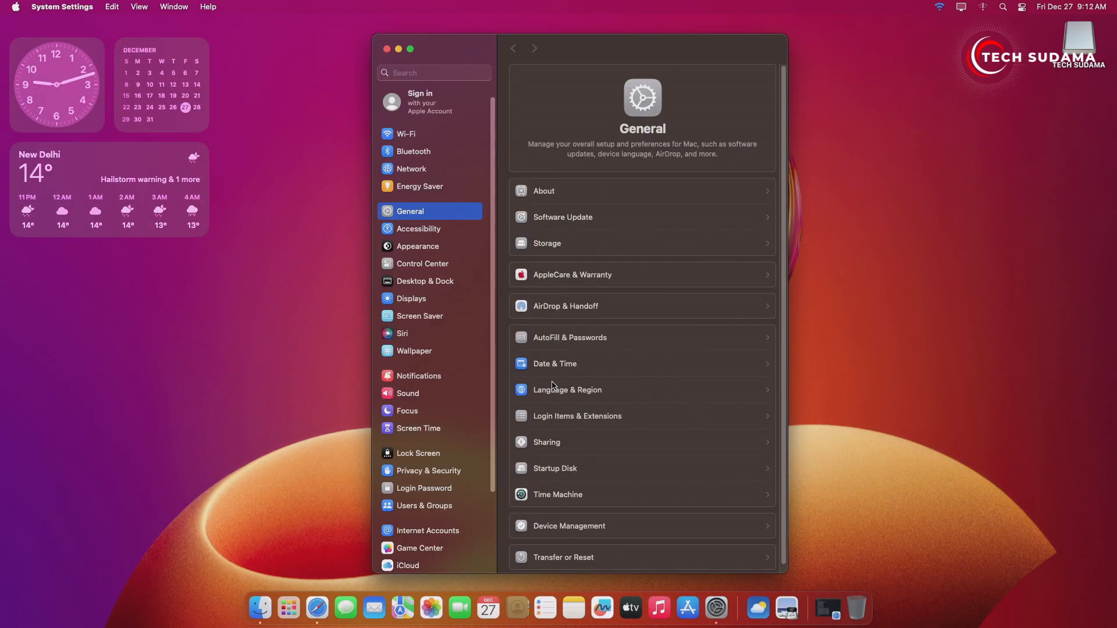
{"action": "left_click", "coordinate": [411, 300]}
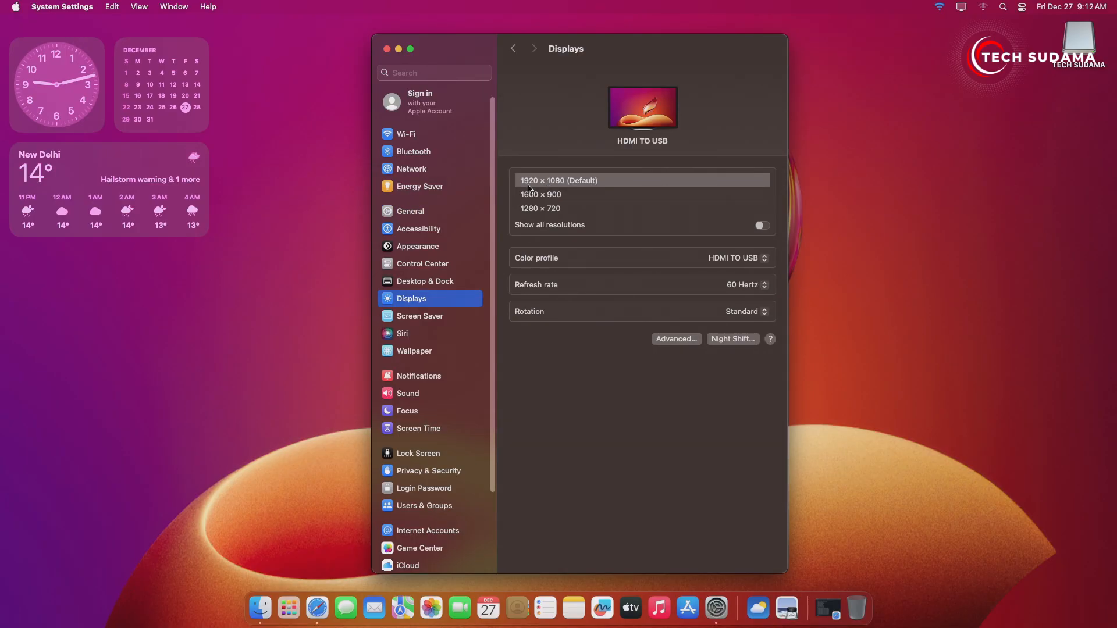
{"action": "left_click", "coordinate": [387, 49]}
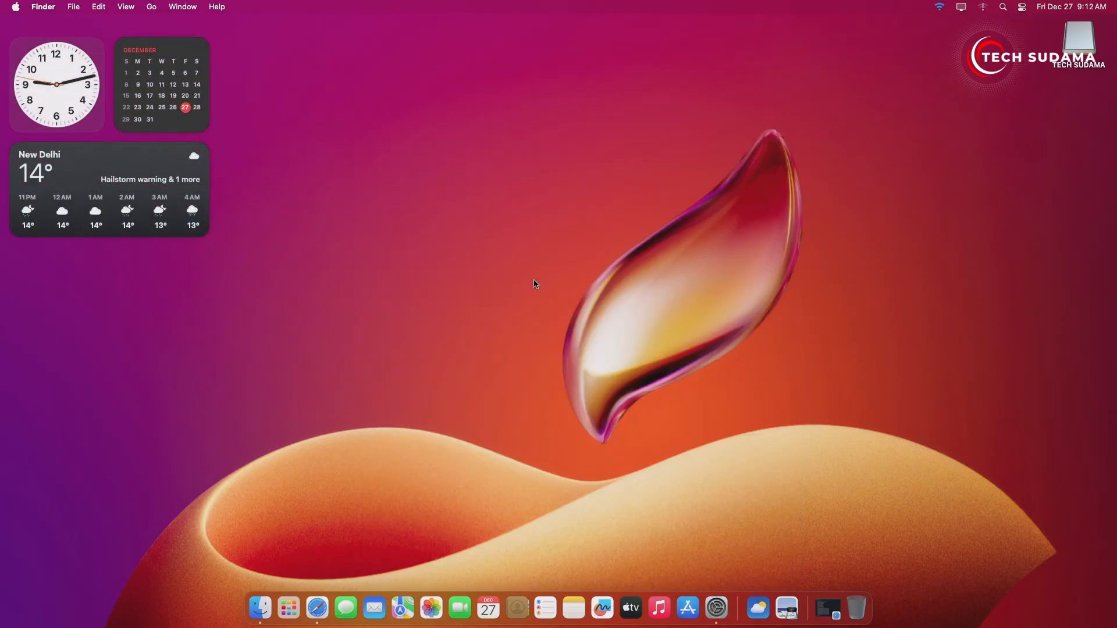
Return to the README in Safari and highlight the background sizes listed for 1920x1080 and 2560x1440 screens
{"action": "left_click", "coordinate": [315, 594]}
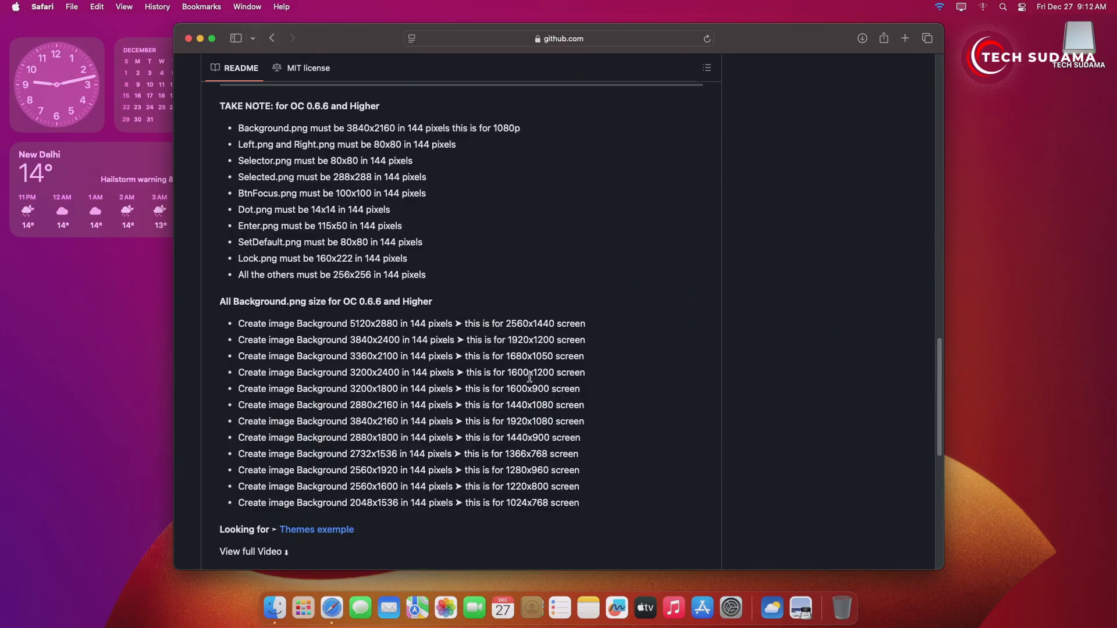
{"action": "left_click_drag", "start_coordinate": [507, 420], "coordinate": [552, 421]}
{"action": "left_click_drag", "start_coordinate": [352, 421], "coordinate": [396, 422]}
{"action": "left_click_drag", "start_coordinate": [505, 323], "coordinate": [553, 324]}
{"action": "left_click_drag", "start_coordinate": [355, 324], "coordinate": [396, 323]}
{"action": "key", "text": "super+m"}
View the wallpaper image India_Festive+2.png from Finder's recent files in Preview, and put both windows away
{"action": "left_click", "coordinate": [253, 588]}
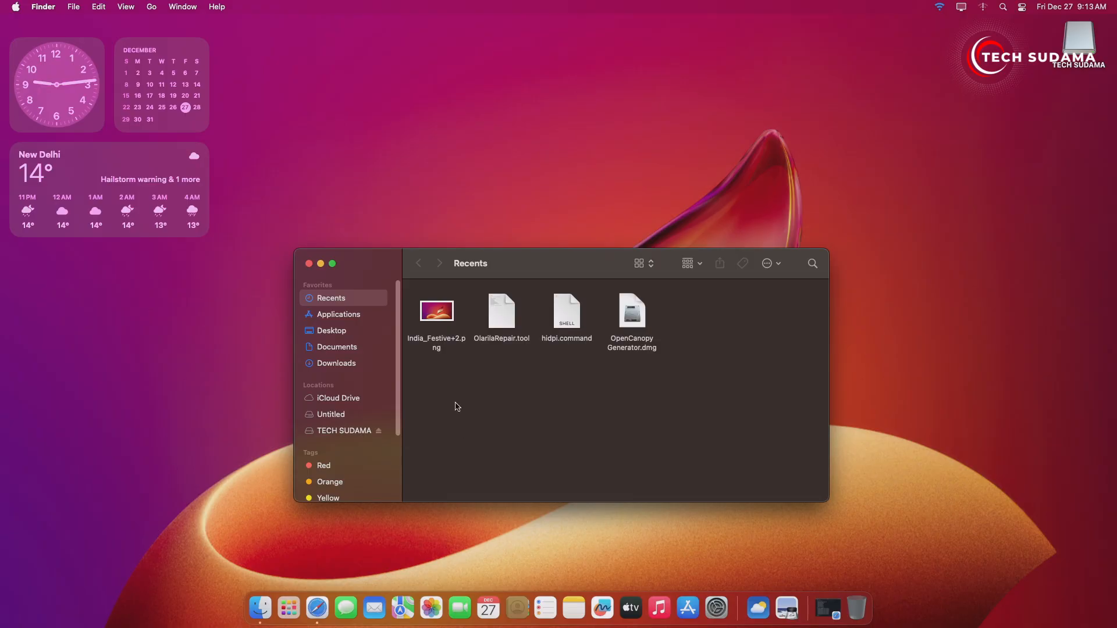
{"action": "double_click", "coordinate": [443, 317]}
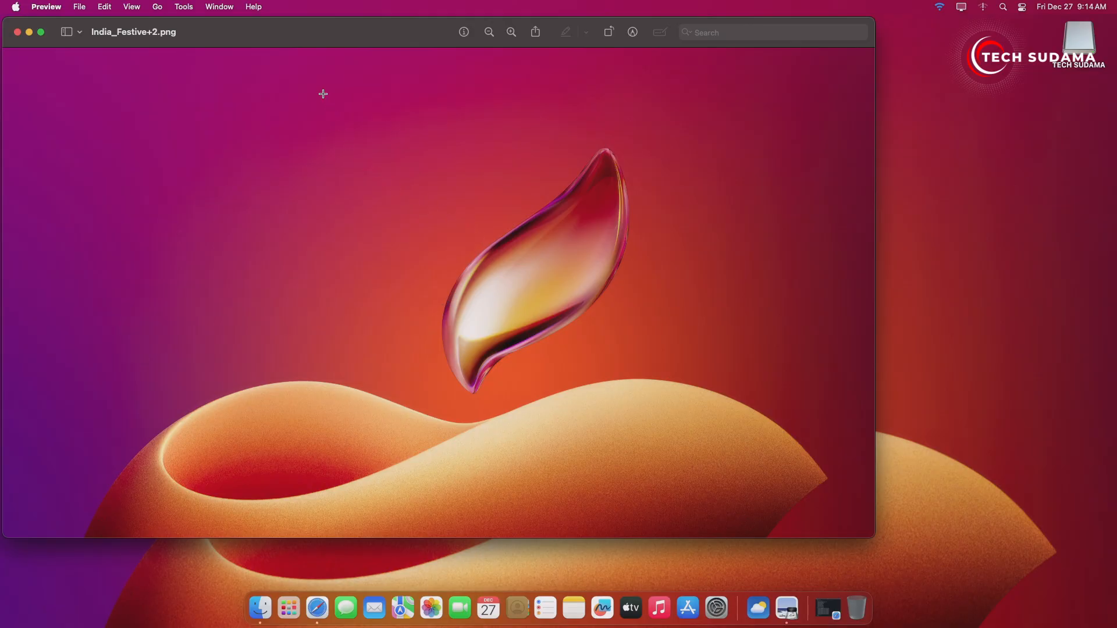
{"action": "left_click_drag", "start_coordinate": [290, 44], "coordinate": [476, 72]}
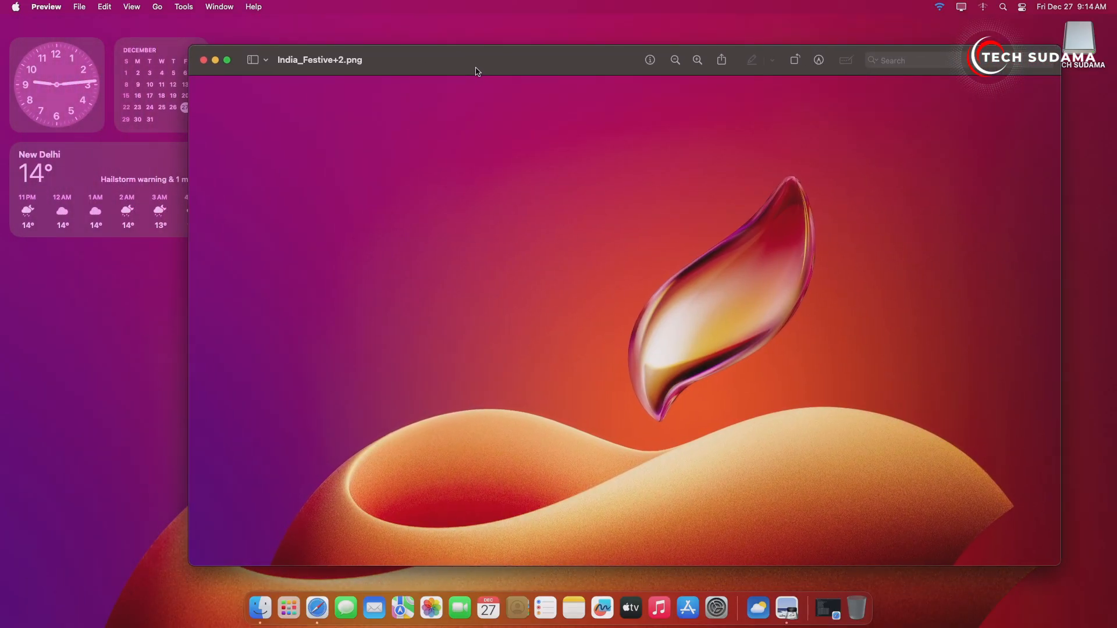
{"action": "left_click", "coordinate": [205, 61]}
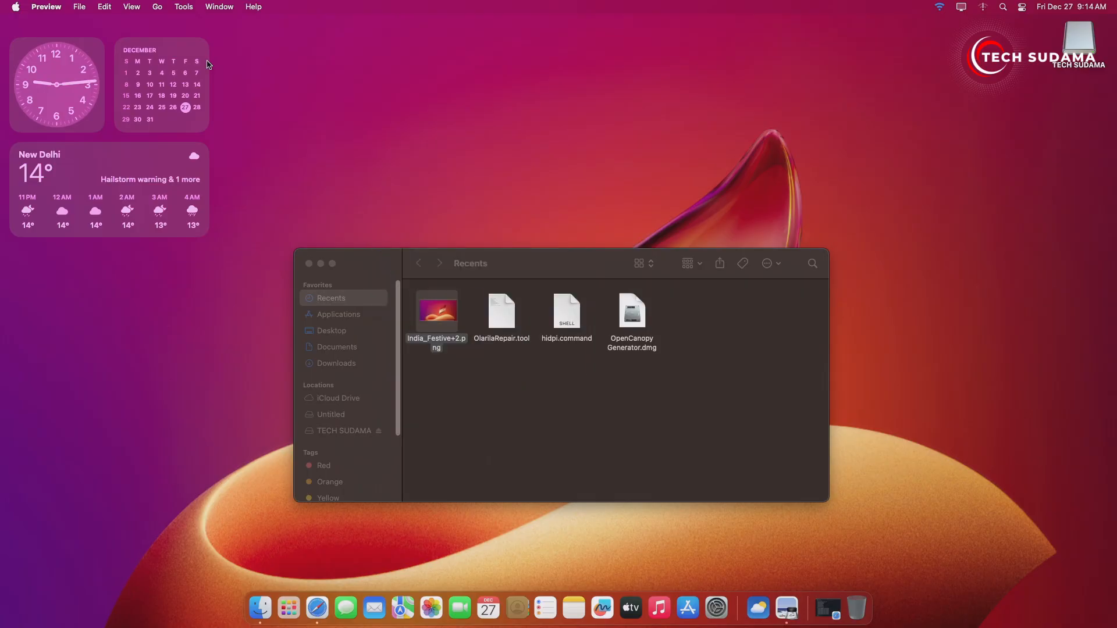
{"action": "left_click", "coordinate": [320, 265]}
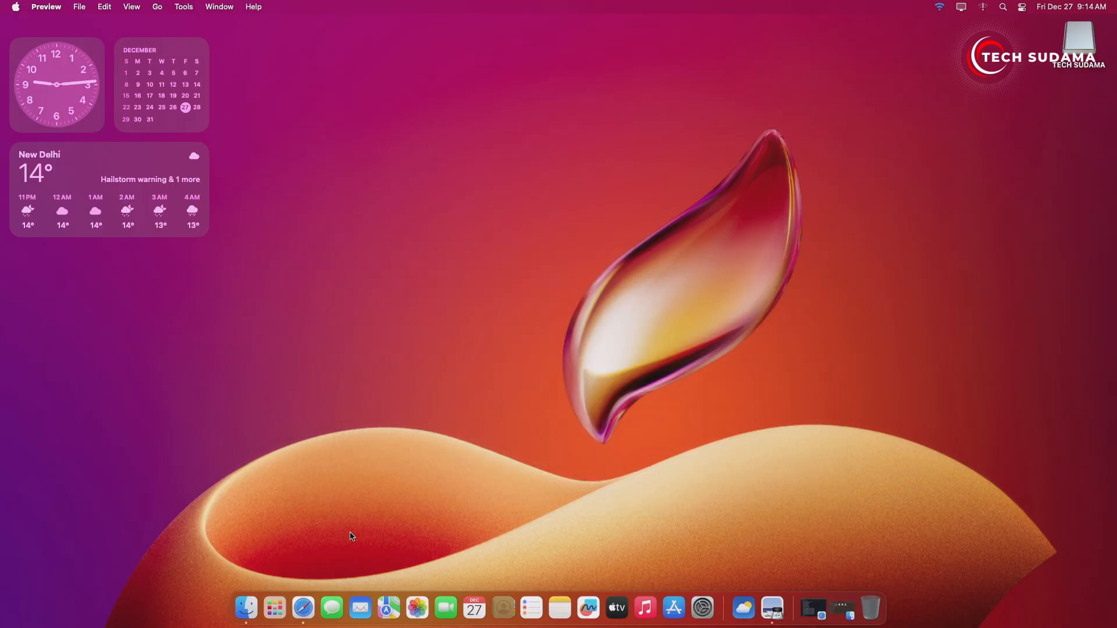
Open photopea.com in a new Safari tab and start the Photopea editor
{"action": "left_click", "coordinate": [307, 597]}
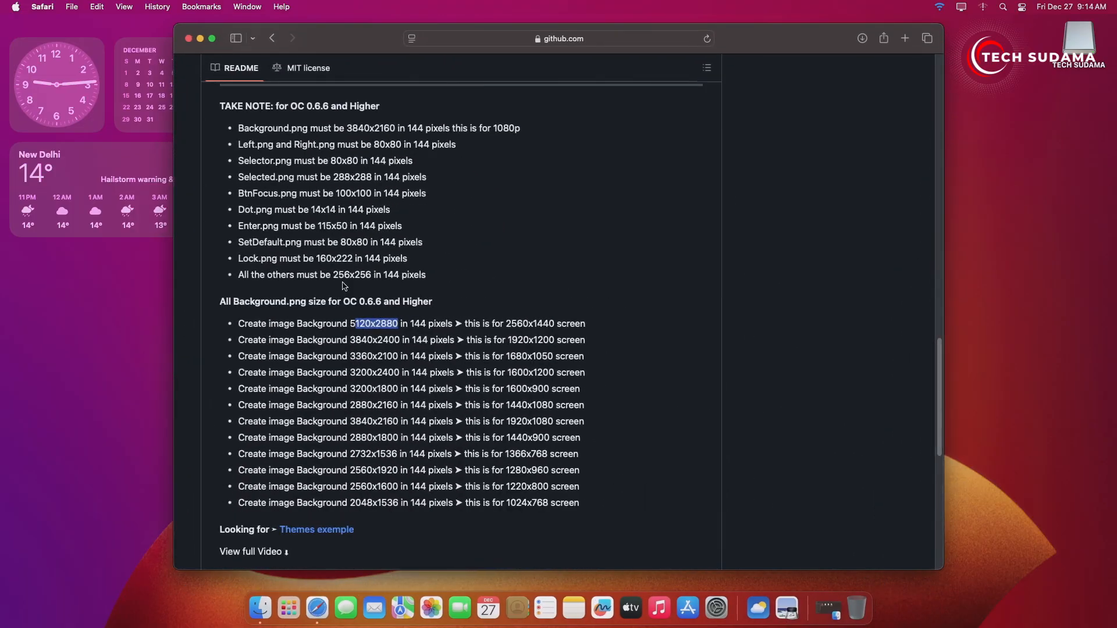
{"action": "left_click", "coordinate": [905, 45]}
{"action": "type", "text": "photopea.com"}
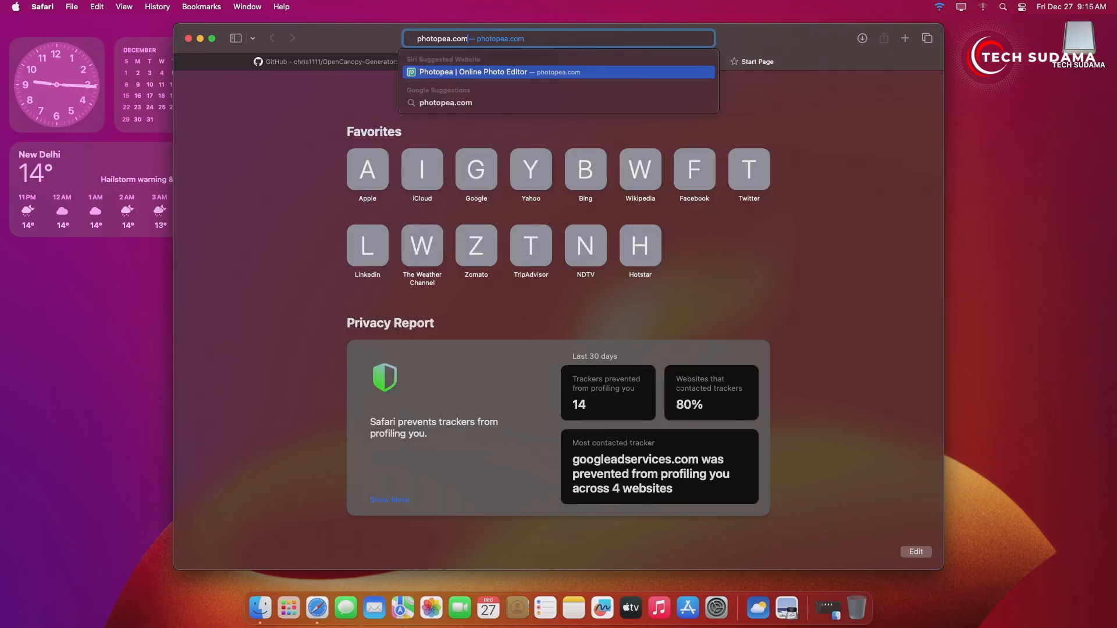
{"action": "key", "text": "Return"}
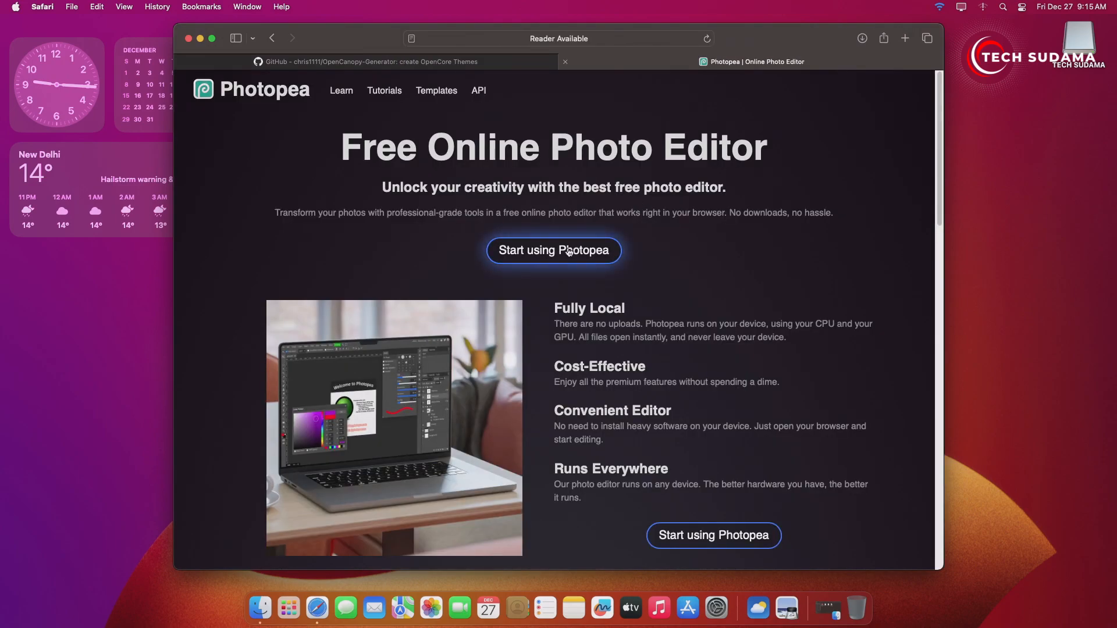
{"action": "left_click", "coordinate": [562, 251]}
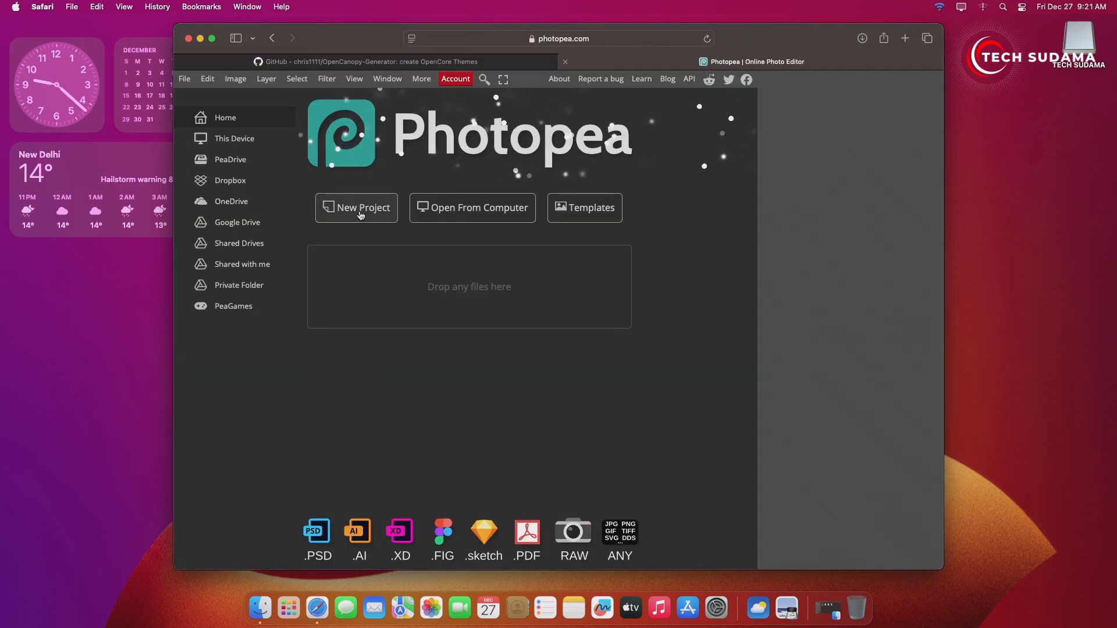
Create a new full-screen Photopea project 3840 px wide and 2160 px high at 144 DPI with a white background
{"action": "left_click", "coordinate": [358, 213]}
{"action": "mouse_move", "coordinate": [215, 43]}
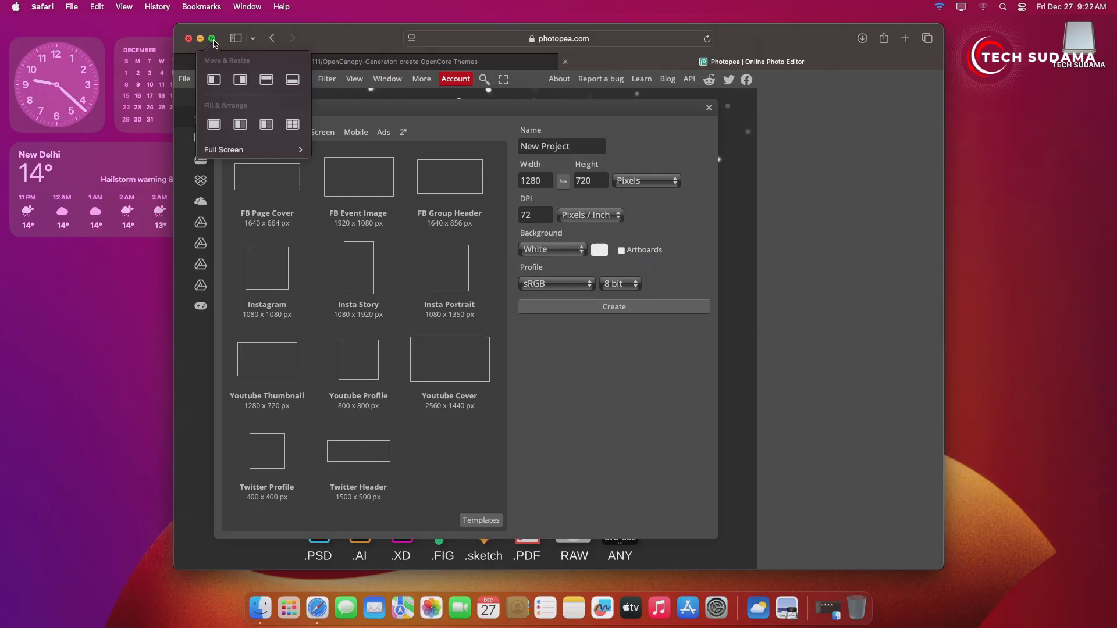
{"action": "left_click", "coordinate": [213, 40]}
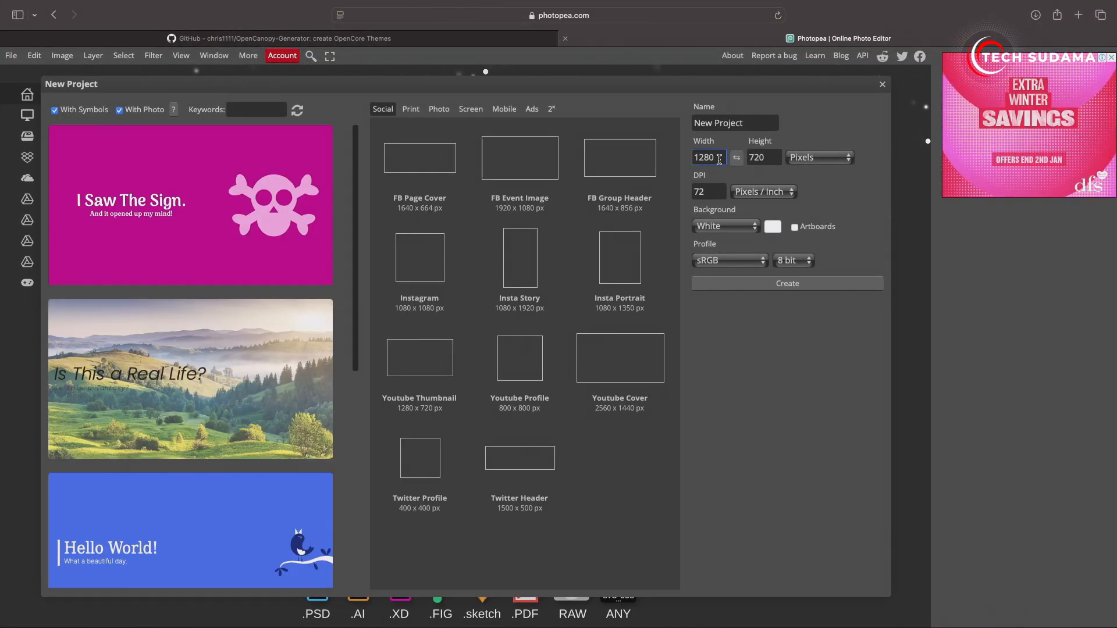
{"action": "left_click", "coordinate": [281, 39]}
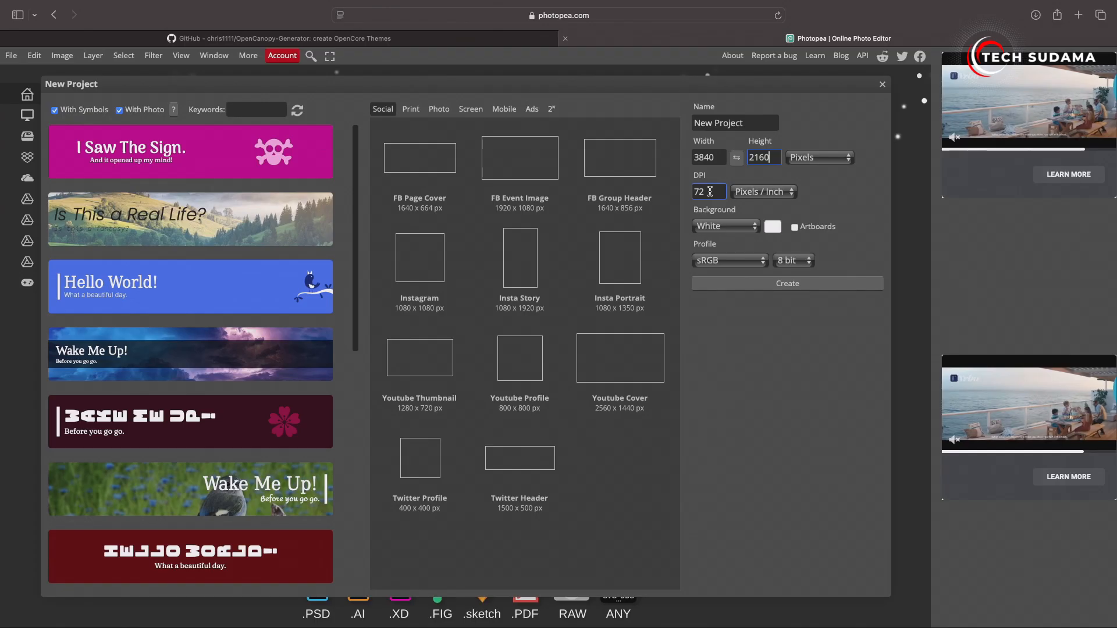
{"action": "double_click", "coordinate": [710, 192]}
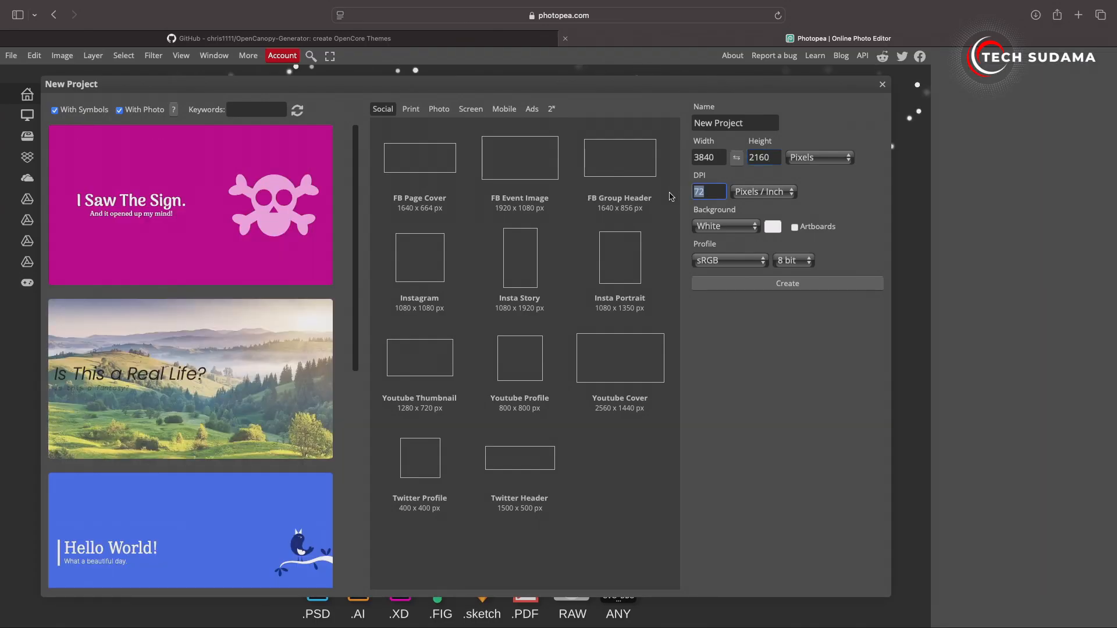
{"action": "type", "text": "144"}
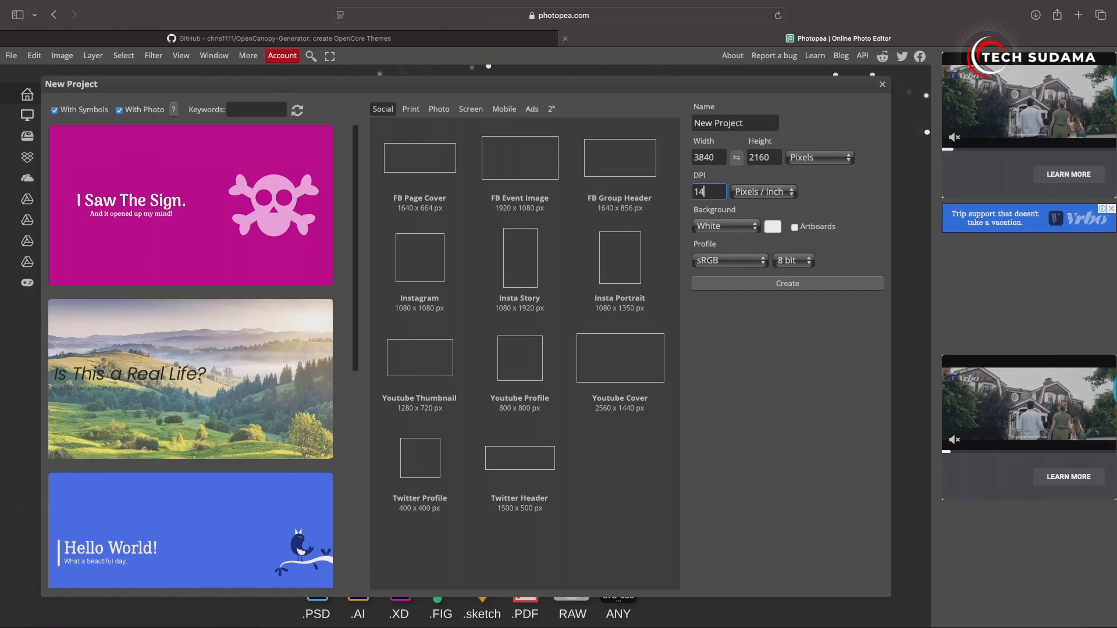
{"action": "left_click", "coordinate": [787, 283]}
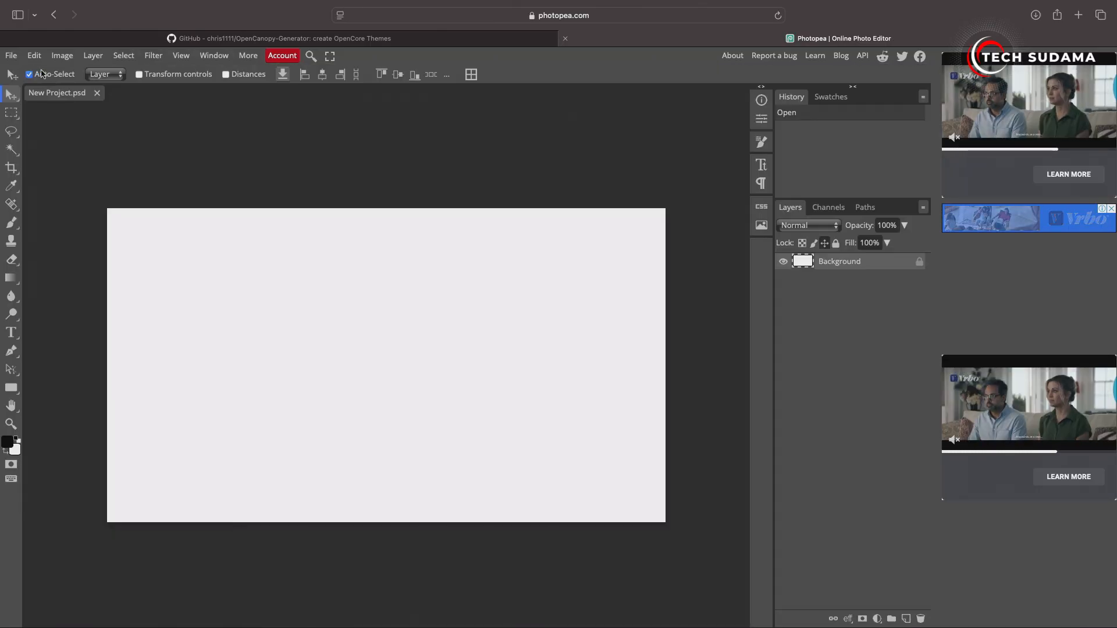
Place India_Festive+2.png from Documents into the project and enlarge it to fill the whole canvas
{"action": "left_click", "coordinate": [11, 56]}
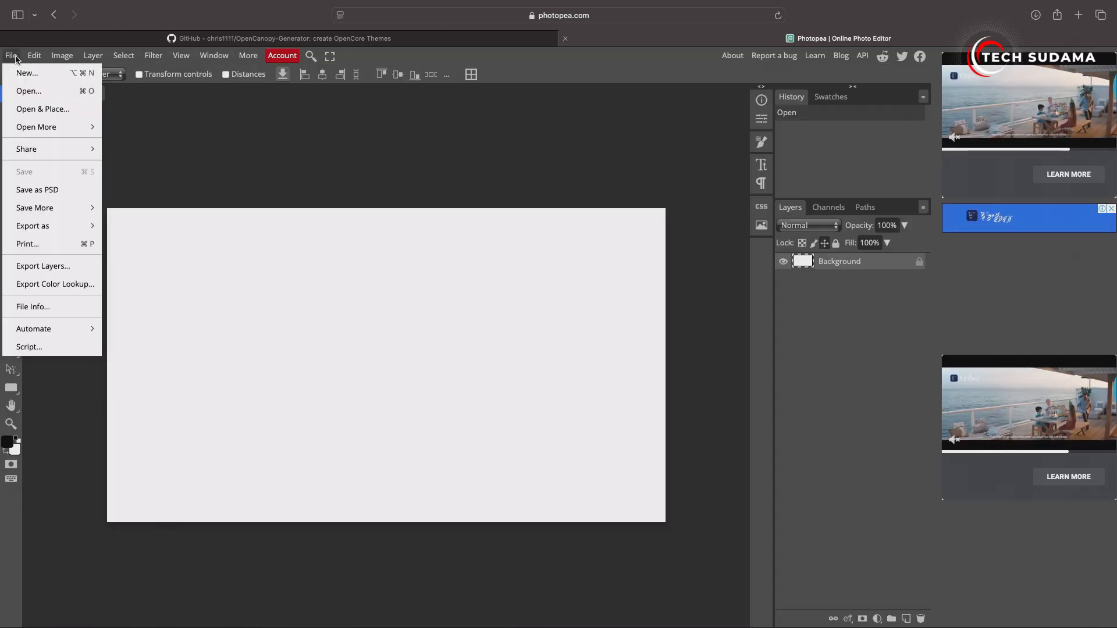
{"action": "left_click", "coordinate": [44, 109]}
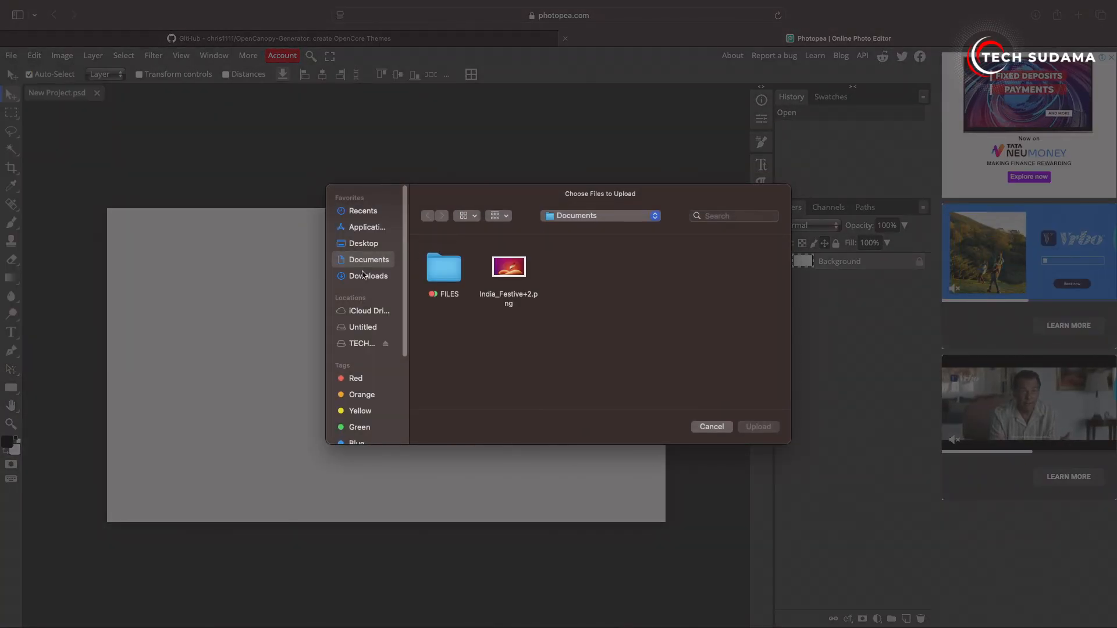
{"action": "left_click", "coordinate": [510, 276]}
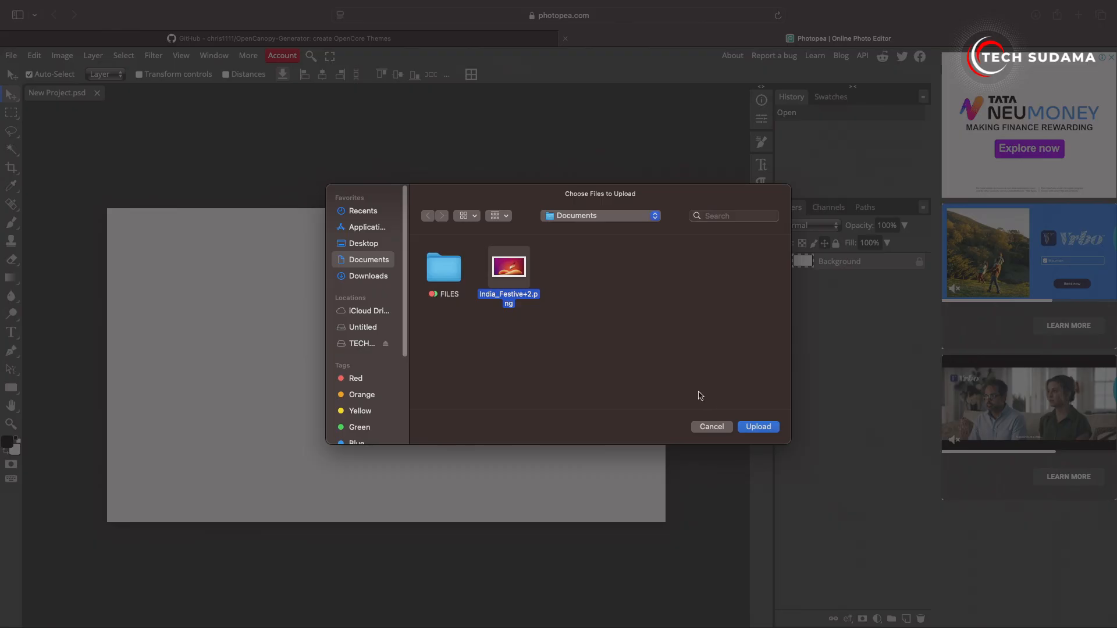
{"action": "left_click", "coordinate": [755, 427]}
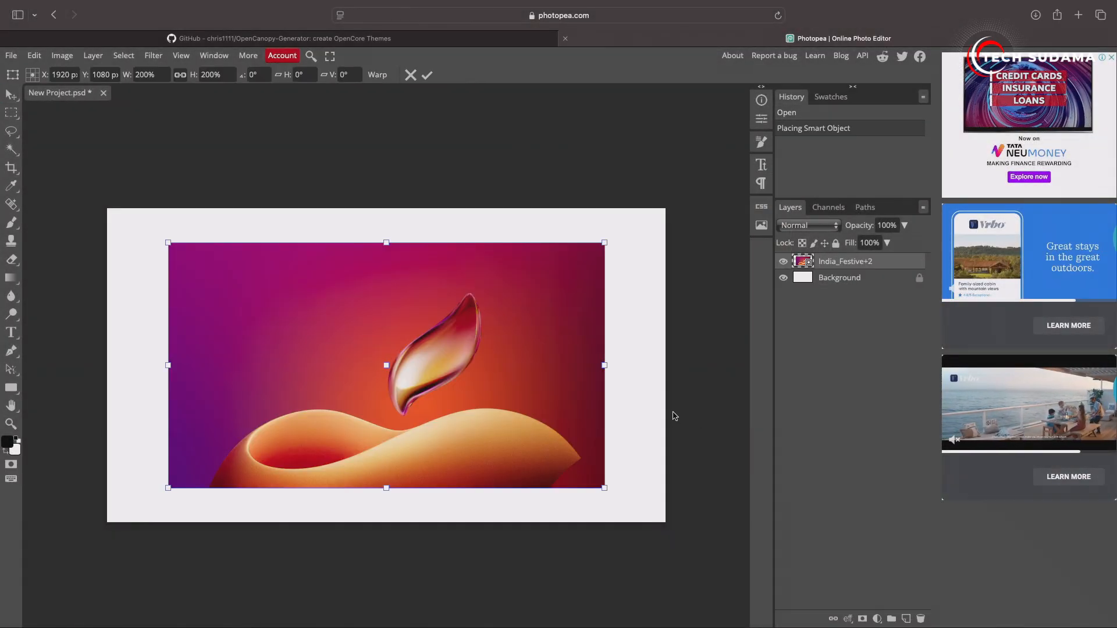
{"action": "left_click_drag", "start_coordinate": [167, 242], "coordinate": [116, 207]}
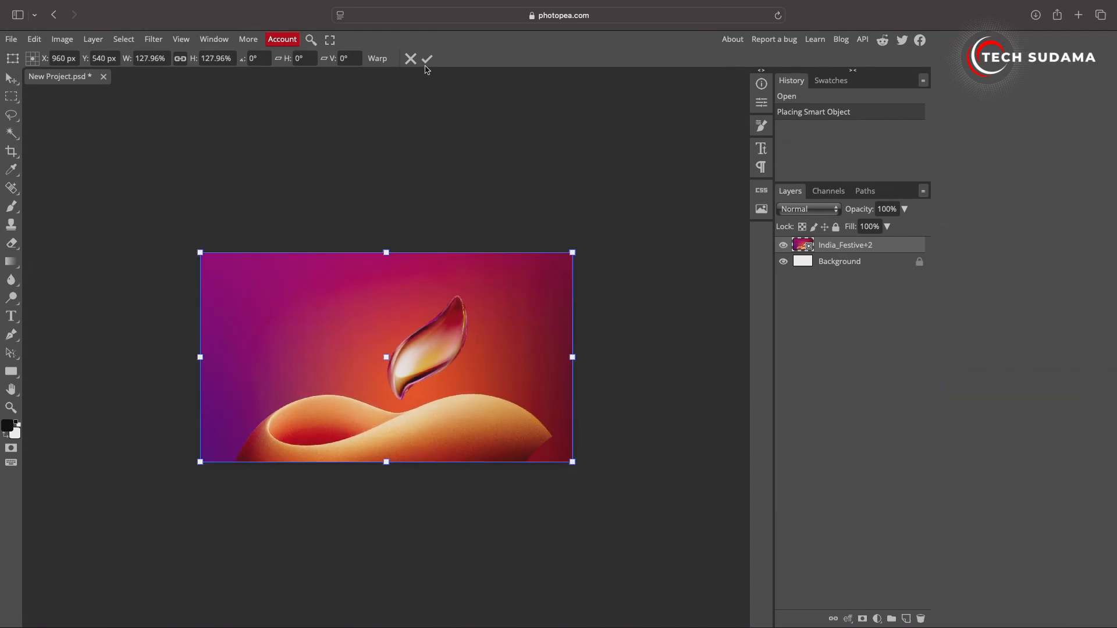
{"action": "left_click", "coordinate": [427, 62]}
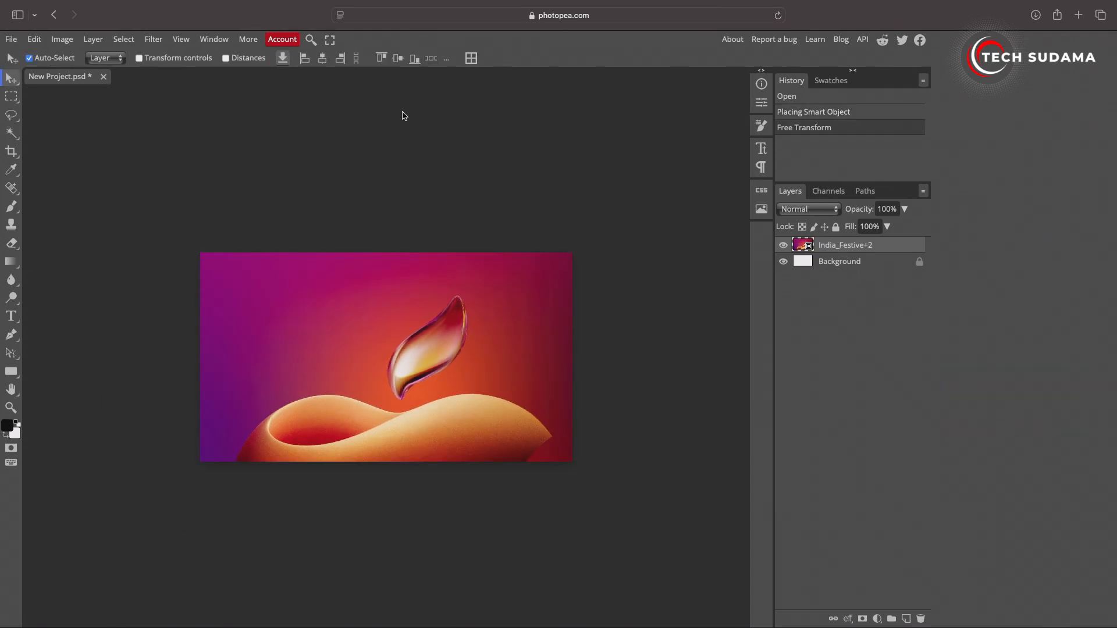
Rasterize the India_Festive+2 layer and delete the white Background layer
{"action": "right_click", "coordinate": [839, 249]}
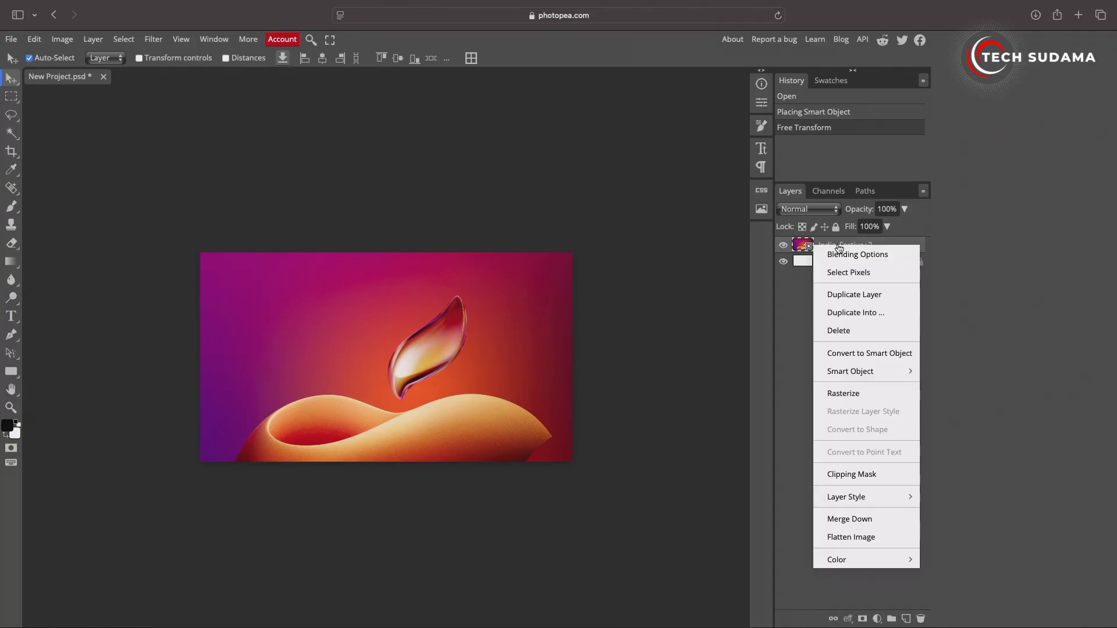
{"action": "left_click", "coordinate": [845, 392]}
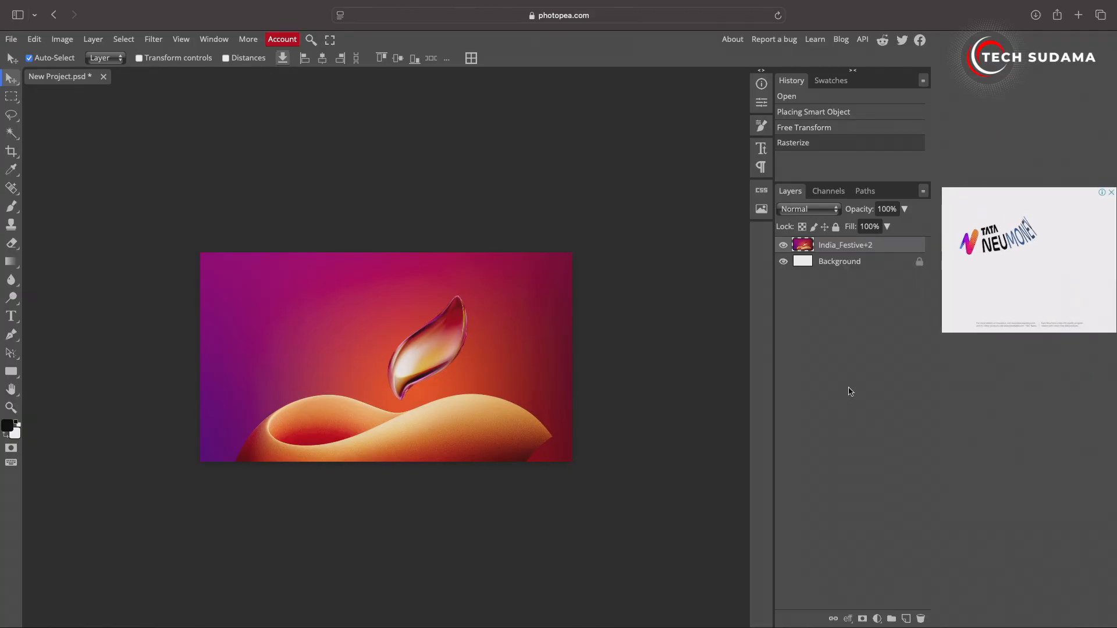
{"action": "right_click", "coordinate": [841, 267]}
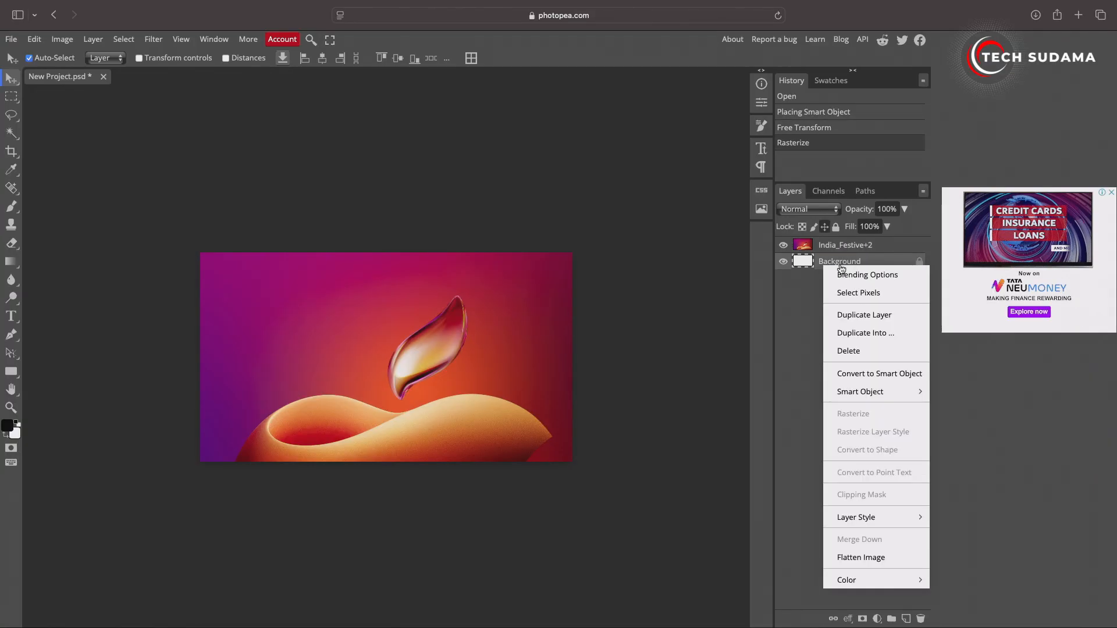
{"action": "left_click", "coordinate": [850, 351]}
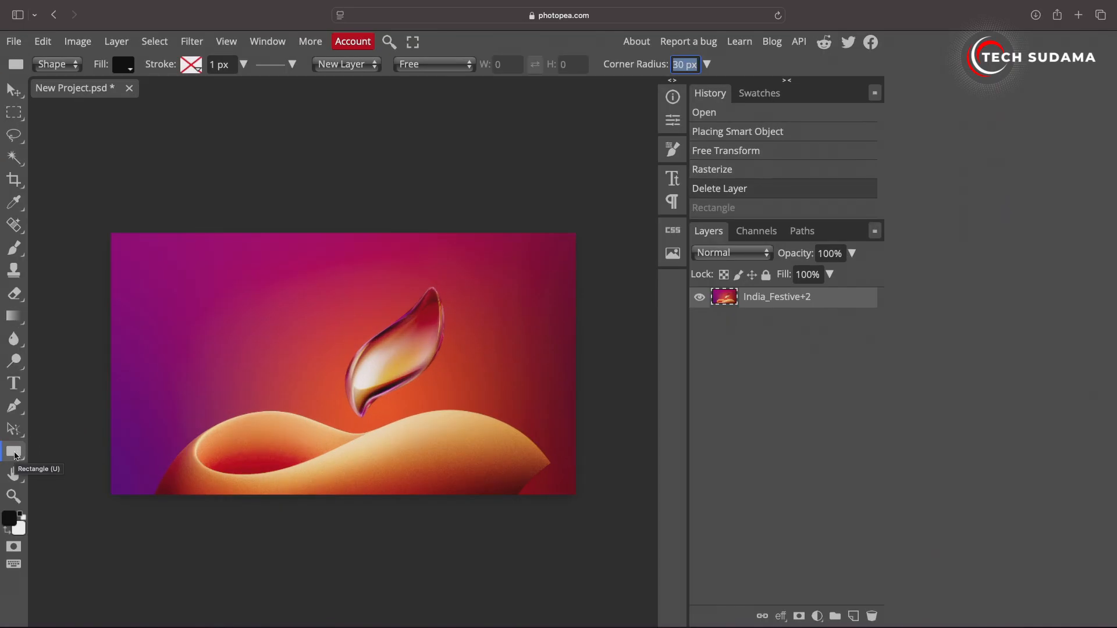
Draw a black rounded rectangle shape with a 30 px corner radius across the middle of the image, about 2600 px wide and 560 px high
{"action": "left_click", "coordinate": [15, 455]}
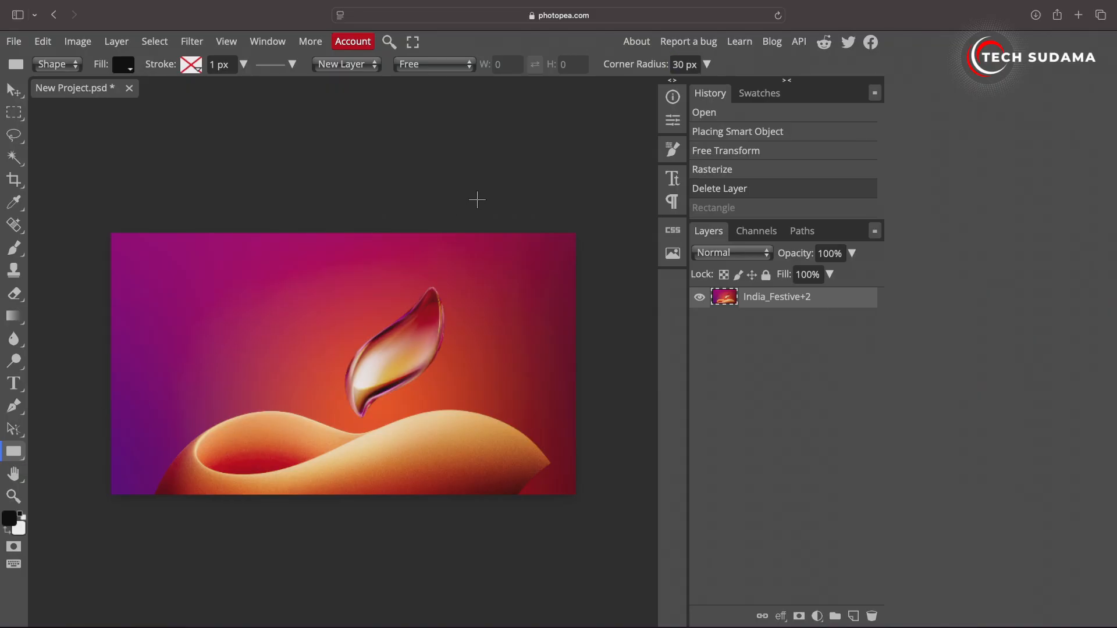
{"action": "left_click", "coordinate": [685, 66]}
{"action": "left_click_drag", "start_coordinate": [173, 322], "coordinate": [513, 397]}
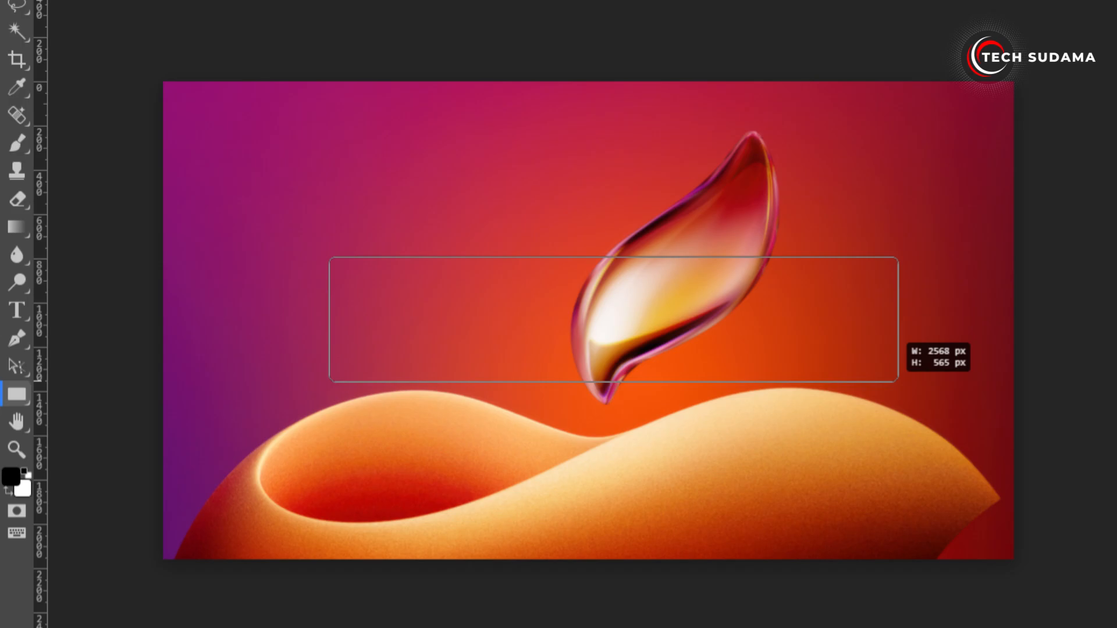
{"action": "left_click_drag", "start_coordinate": [897, 381], "coordinate": [868, 363]}
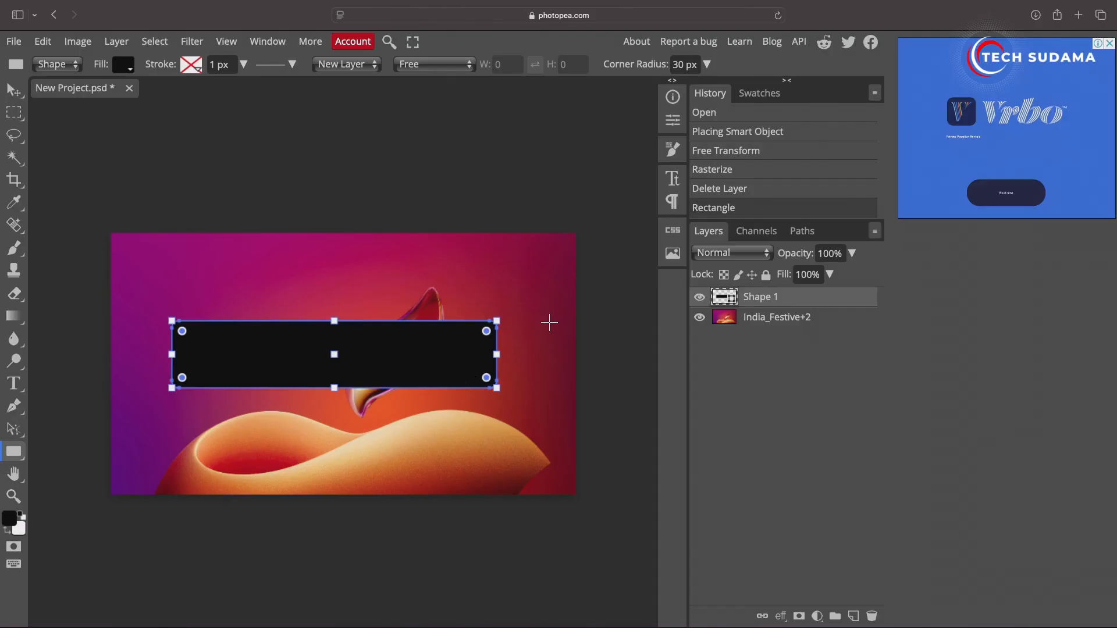
{"action": "left_click", "coordinate": [549, 322]}
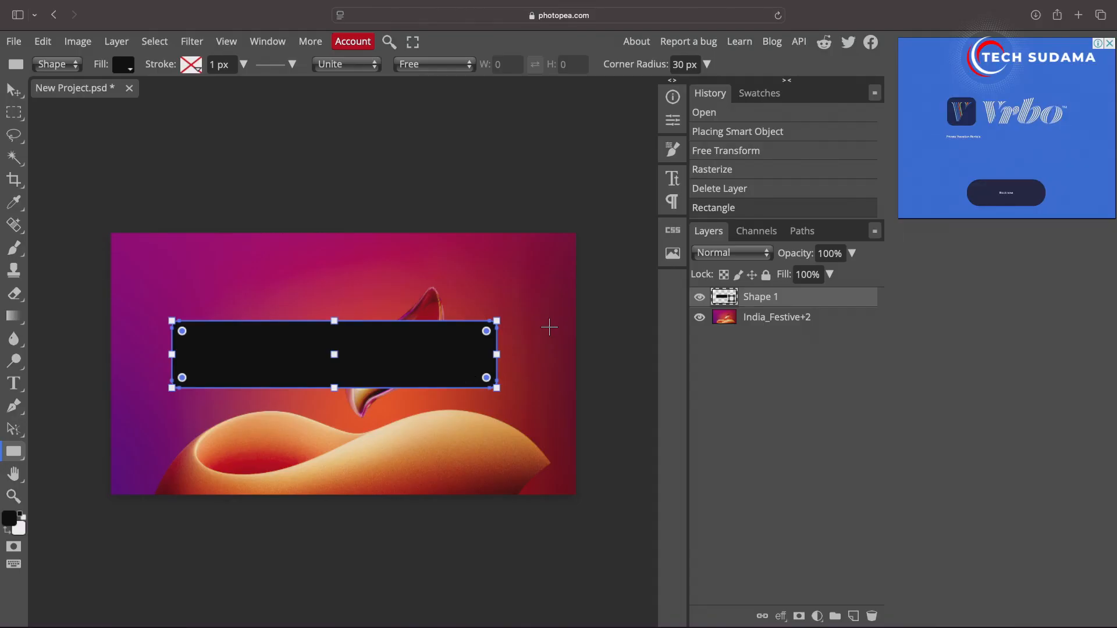
Center the Shape 1 rectangle horizontally and vertically on the India_Festive+2 layer
{"action": "left_click", "coordinate": [781, 321], "text": "shift"}
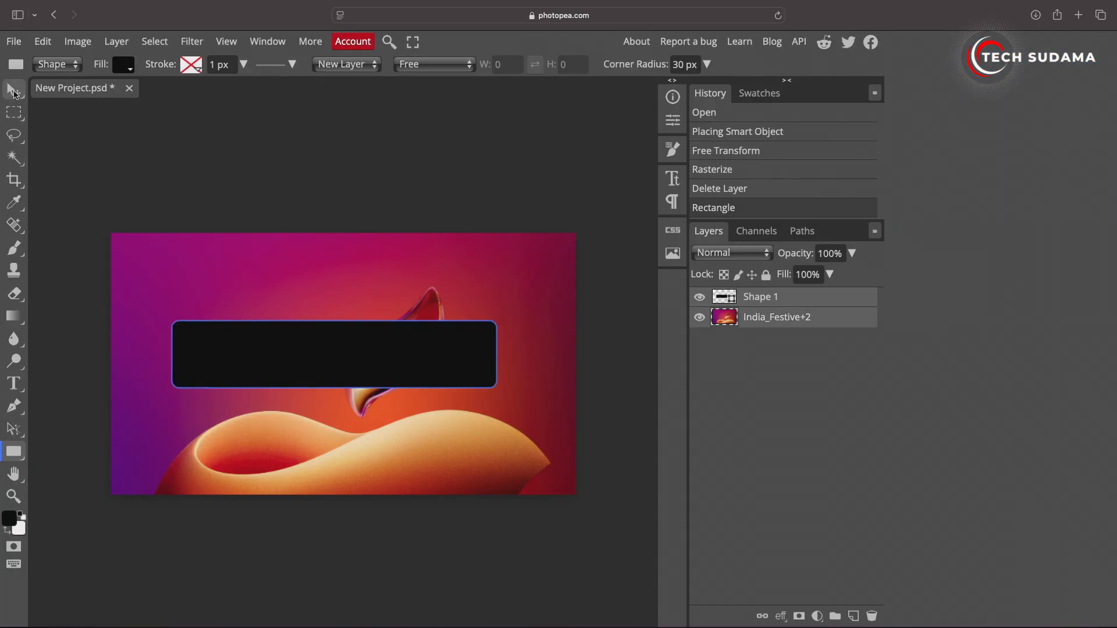
{"action": "left_click", "coordinate": [14, 91]}
{"action": "left_click", "coordinate": [380, 66]}
{"action": "left_click", "coordinate": [402, 67]}
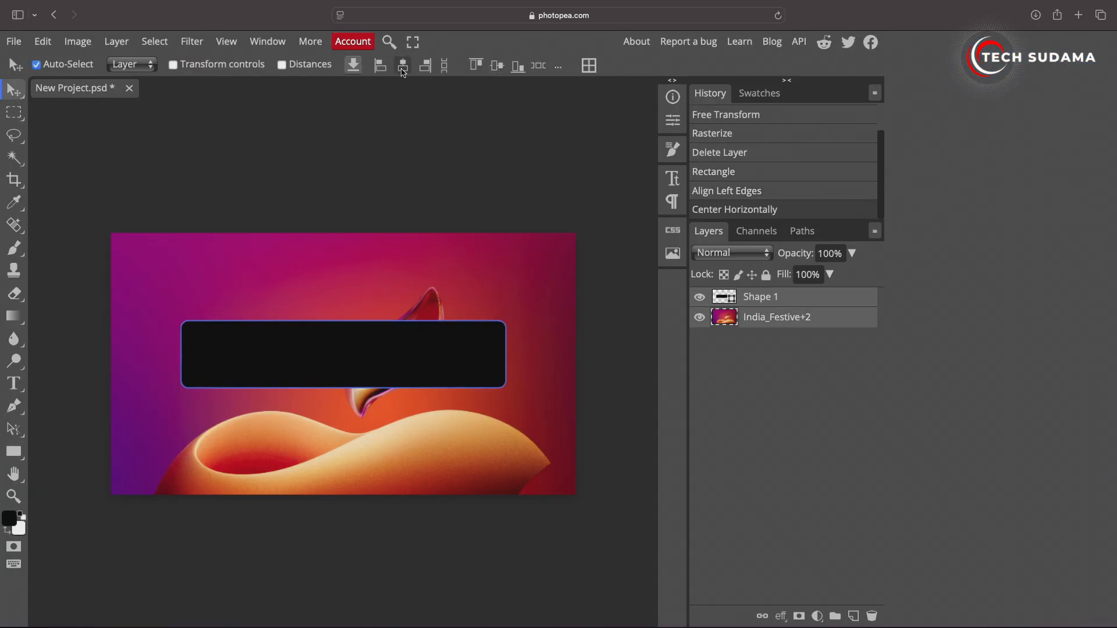
{"action": "left_click", "coordinate": [497, 66]}
Hide the Shape 1 layer and duplicate the India_Festive+2 layer
{"action": "left_click", "coordinate": [767, 299]}
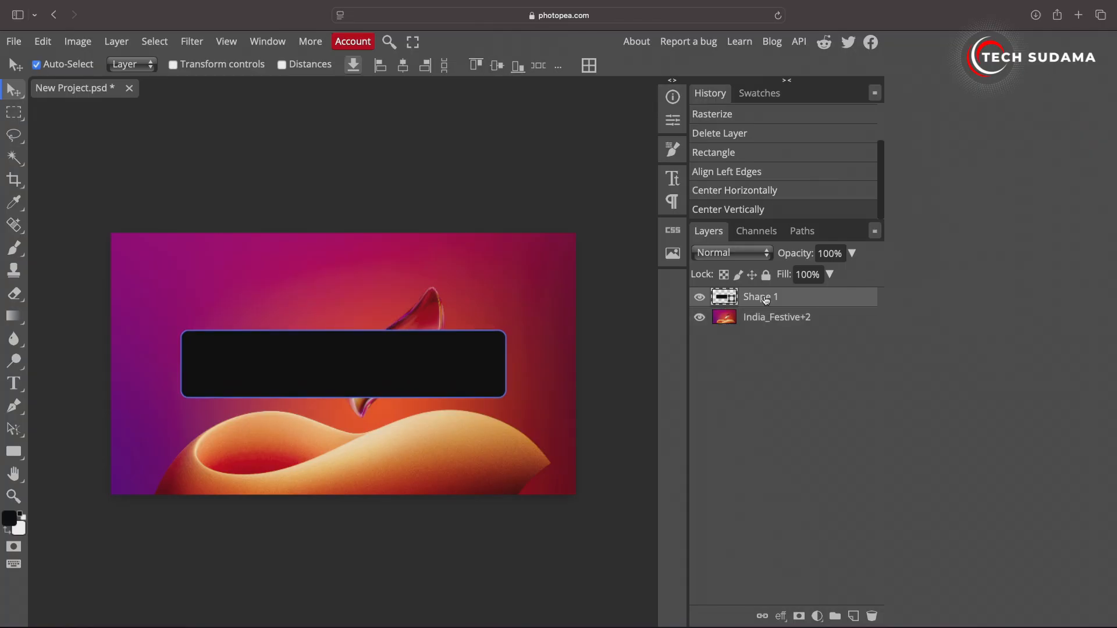
{"action": "left_click", "coordinate": [700, 298]}
{"action": "left_click", "coordinate": [754, 323]}
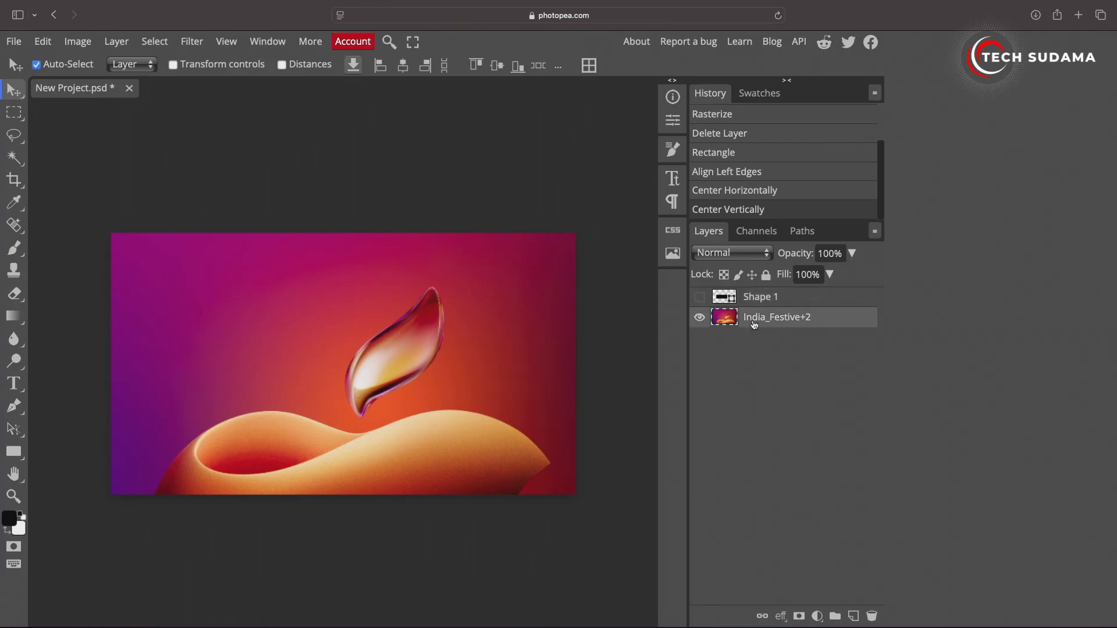
{"action": "right_click", "coordinate": [755, 324]}
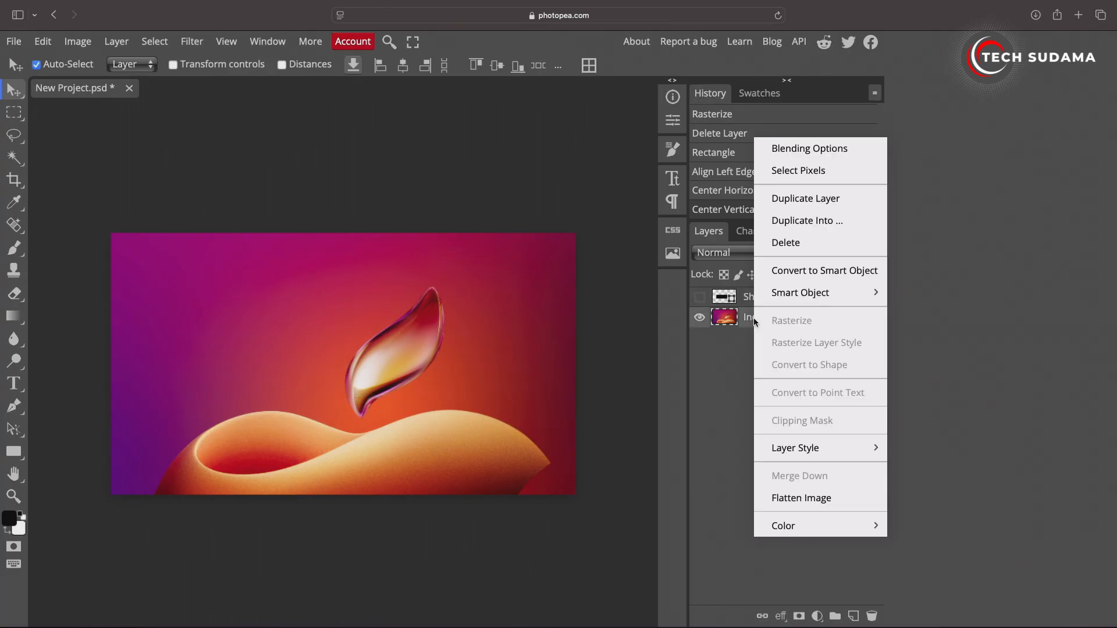
{"action": "left_click", "coordinate": [810, 205]}
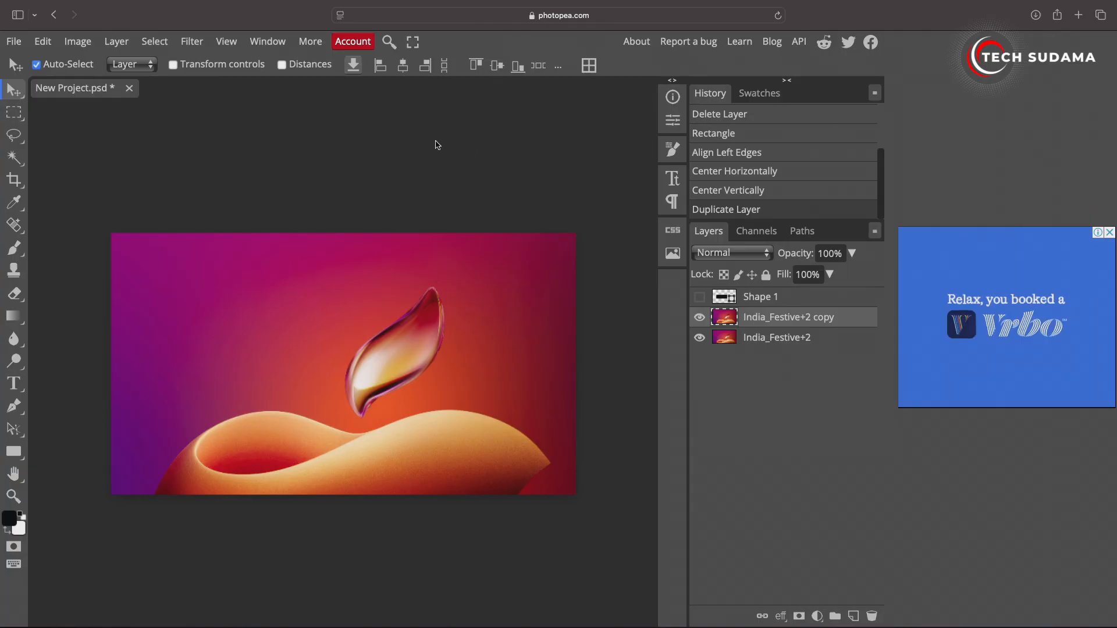
Apply Gaussian Blur twice to the India_Festive+2 copy layer, entering a radius of 30
{"action": "left_click", "coordinate": [197, 43]}
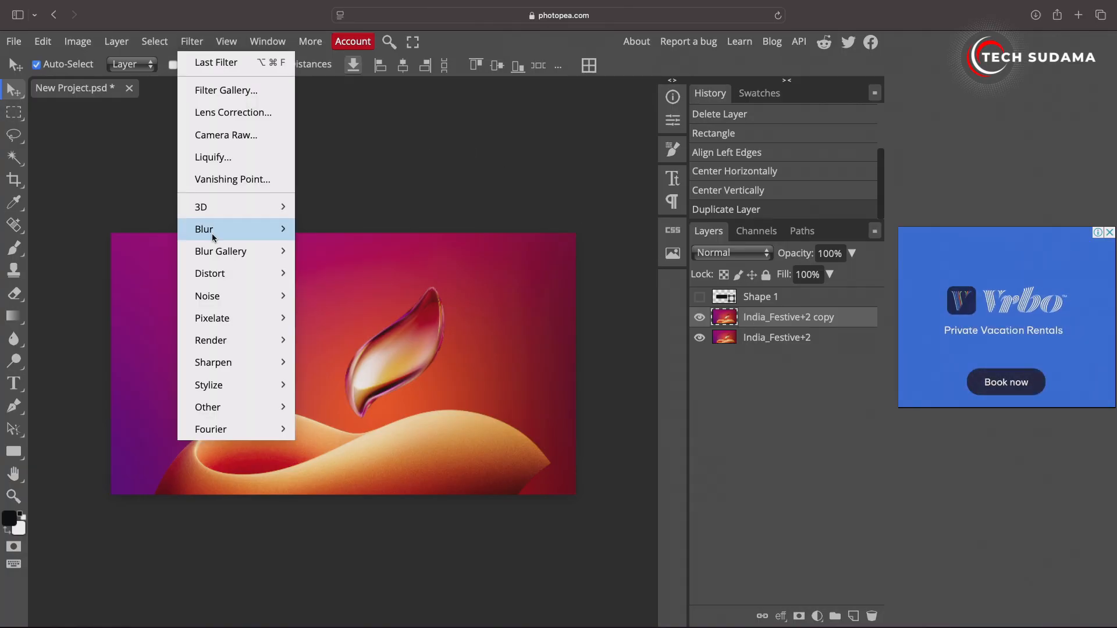
{"action": "mouse_move", "coordinate": [214, 236]}
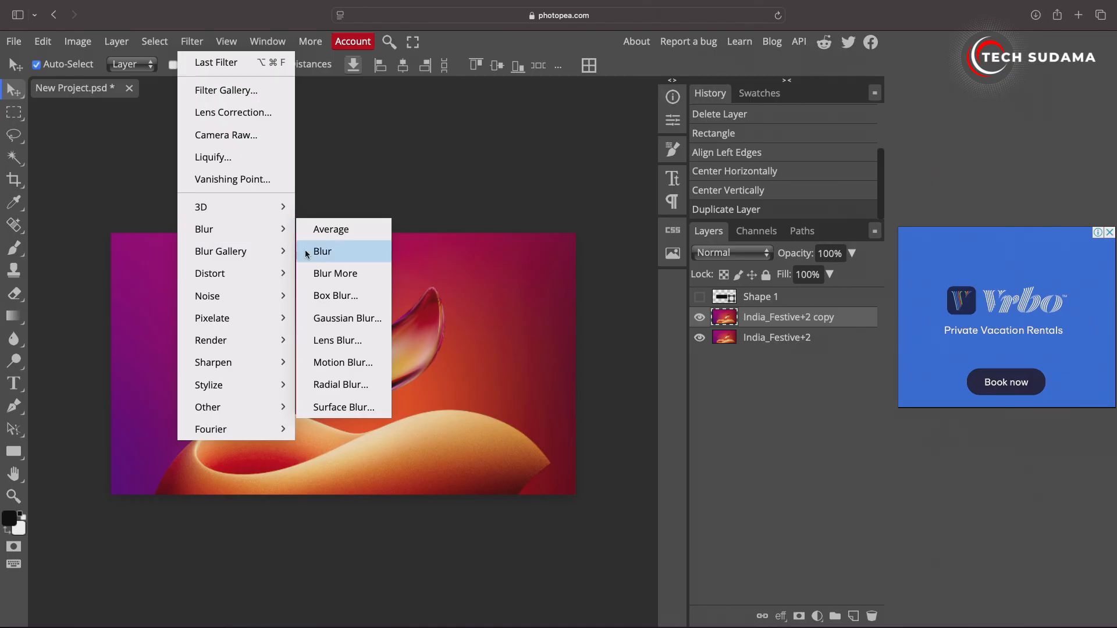
{"action": "left_click", "coordinate": [339, 316]}
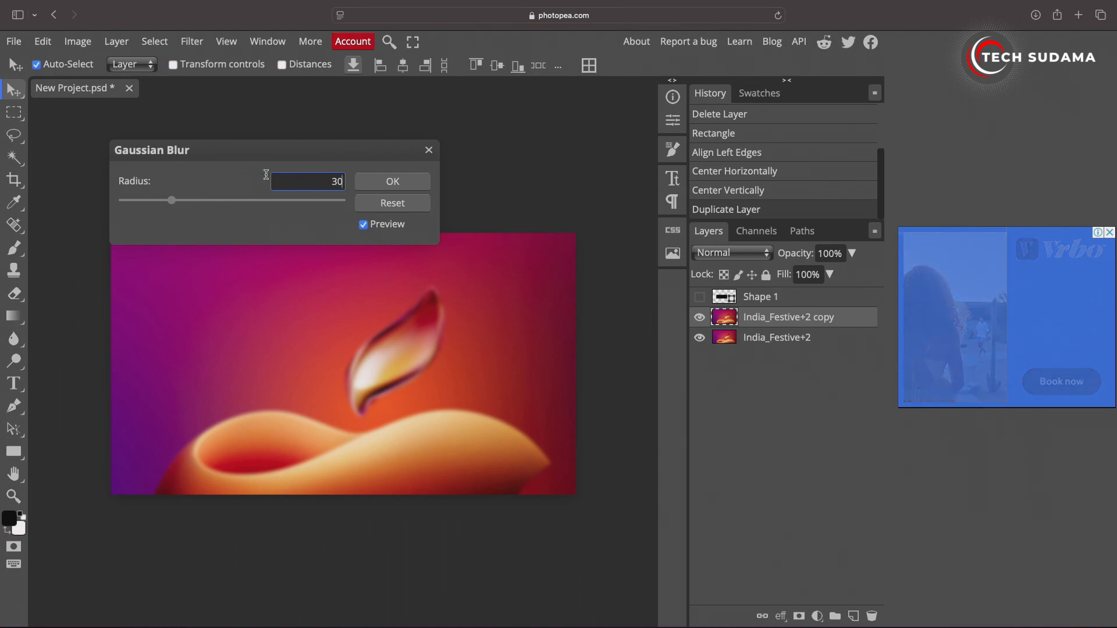
{"action": "left_click", "coordinate": [384, 185]}
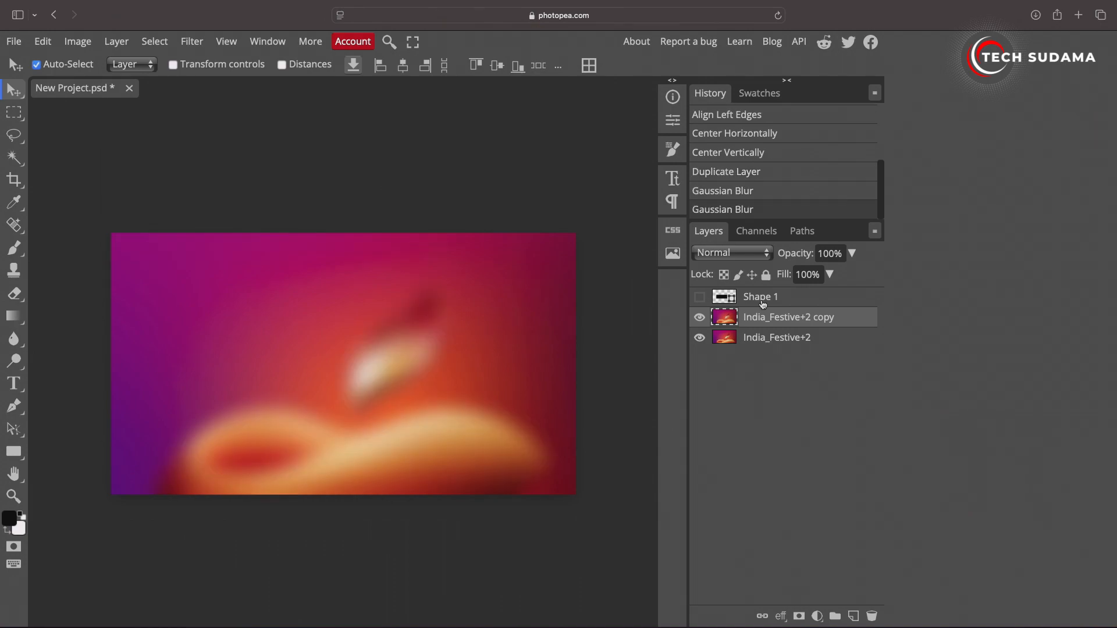
Copy the Shape 1 pixel area of the blurred India_Festive+2 copy layer into a new layer and hide the full blurred copy
{"action": "right_click", "coordinate": [764, 302]}
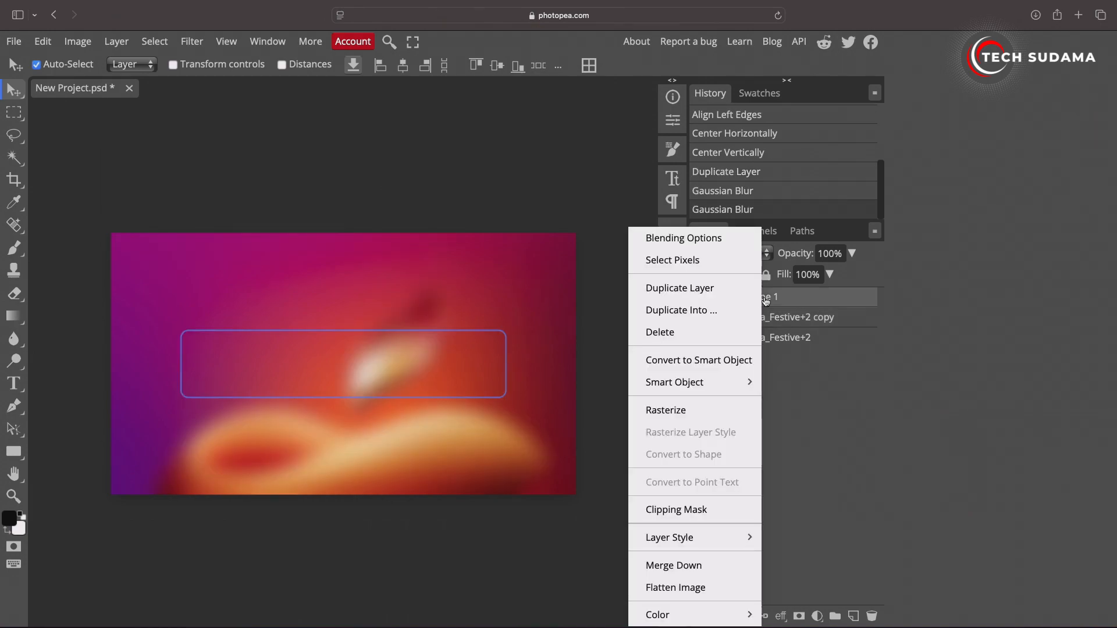
{"action": "left_click", "coordinate": [685, 263]}
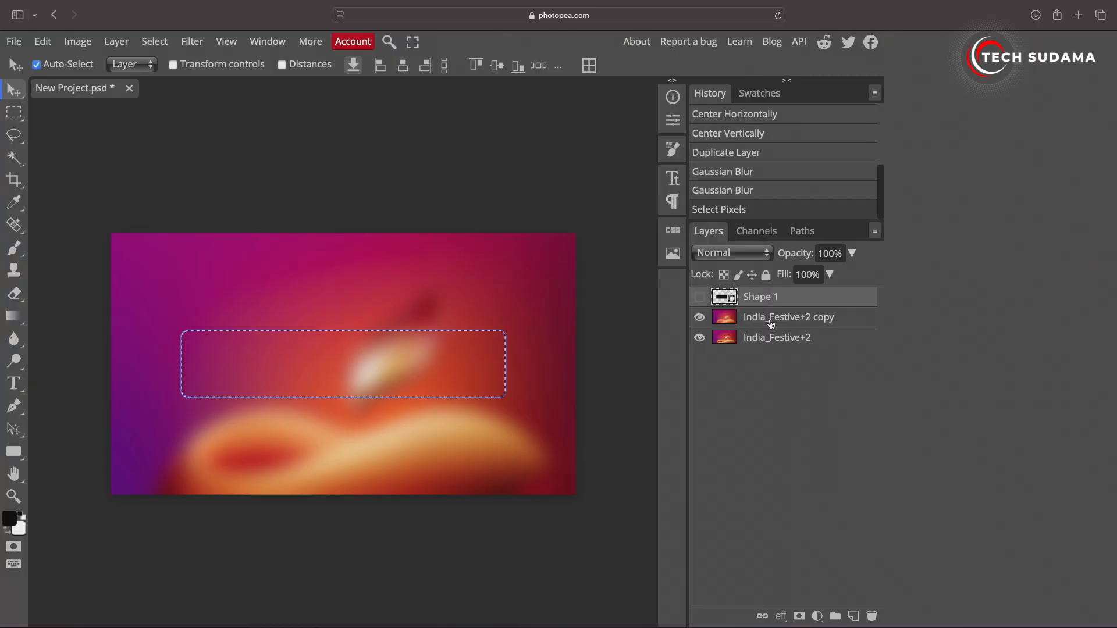
{"action": "left_click", "coordinate": [771, 323]}
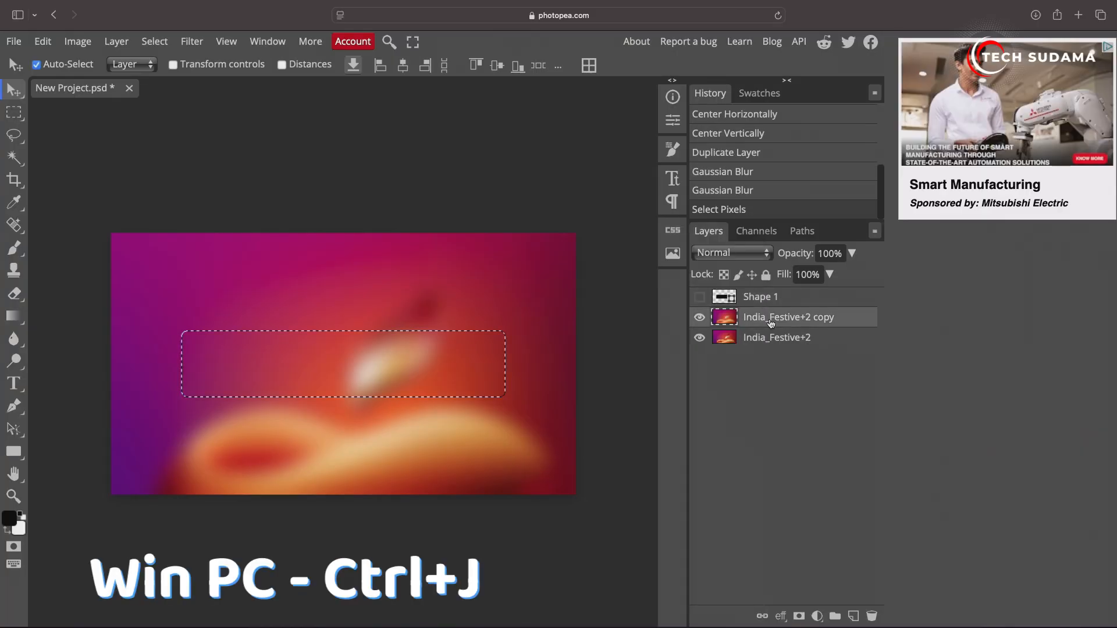
{"action": "key", "text": "ctrl+j"}
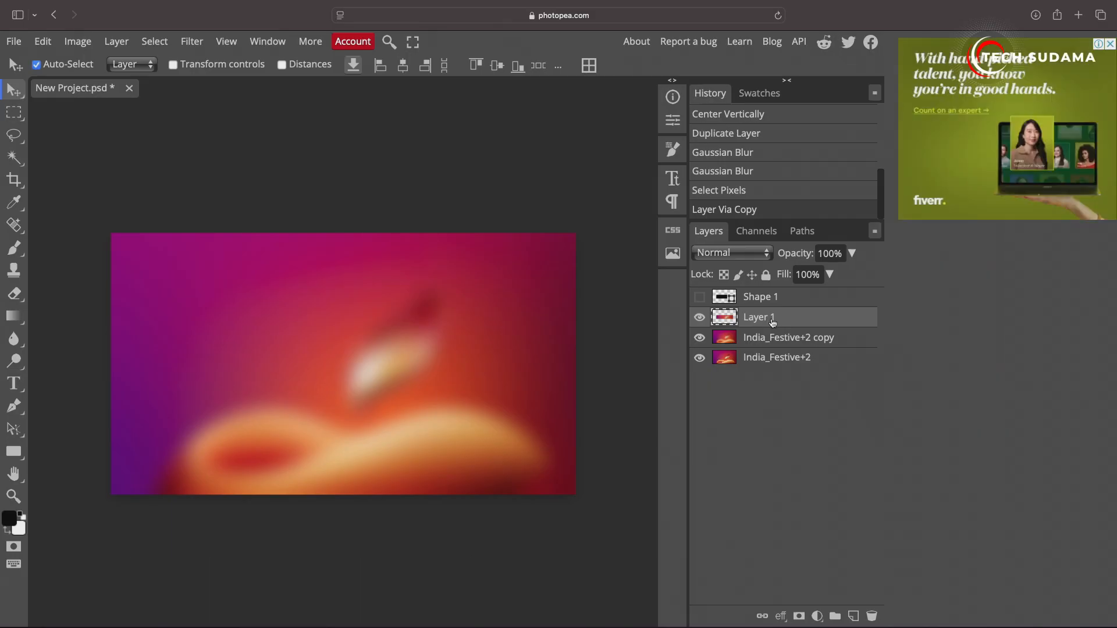
{"action": "left_click", "coordinate": [700, 338]}
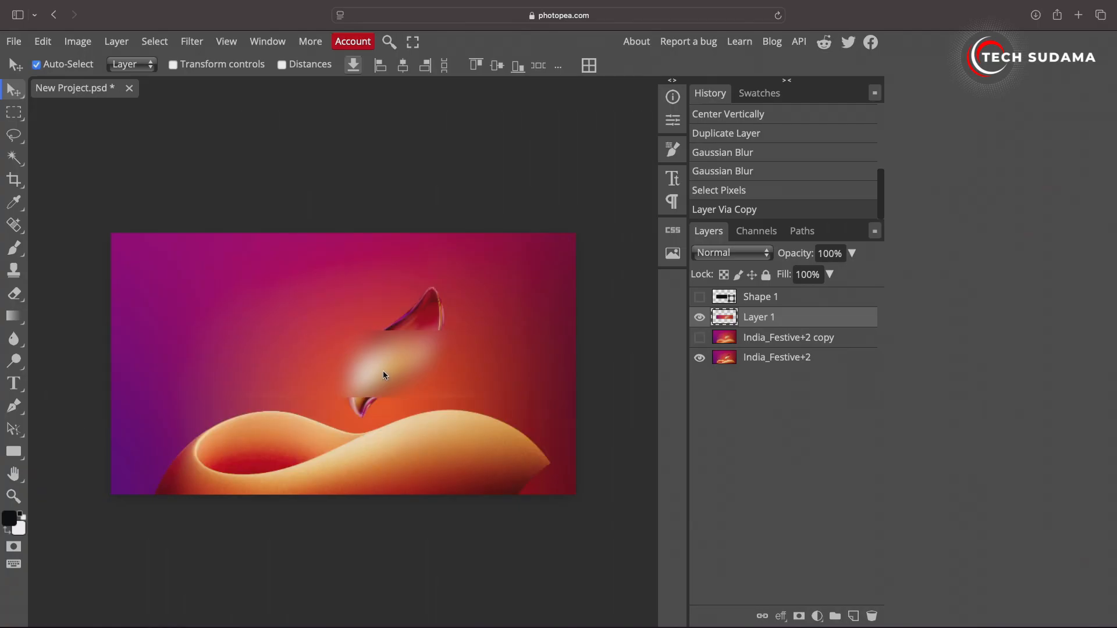
Add a drop shadow to Layer 1 with the global angle turned off and a size of 100 px
{"action": "double_click", "coordinate": [725, 321]}
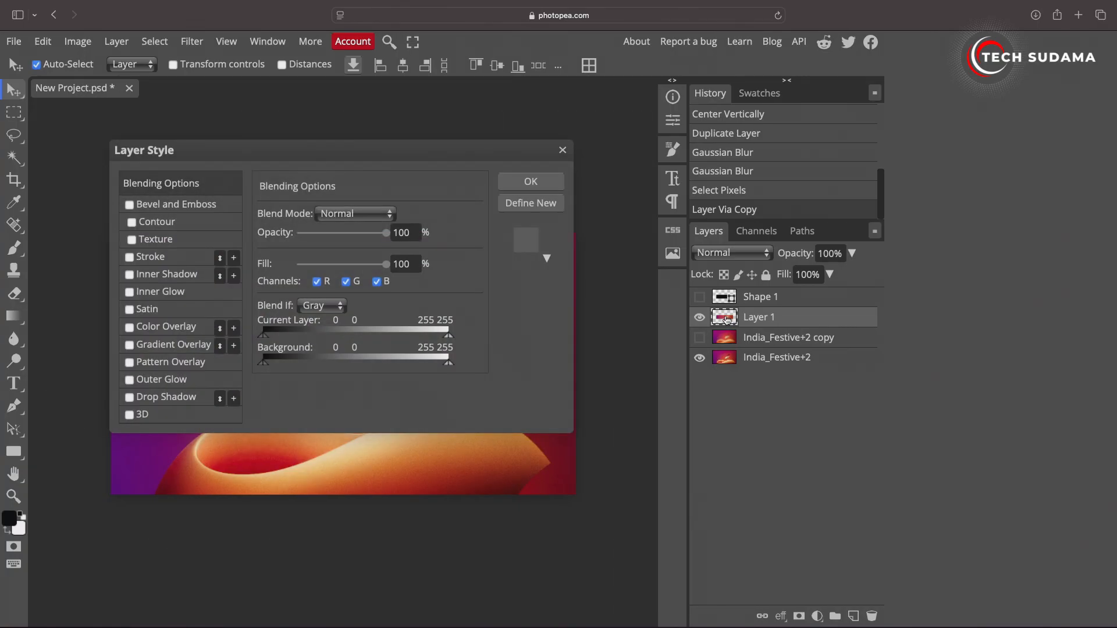
{"action": "left_click", "coordinate": [157, 402]}
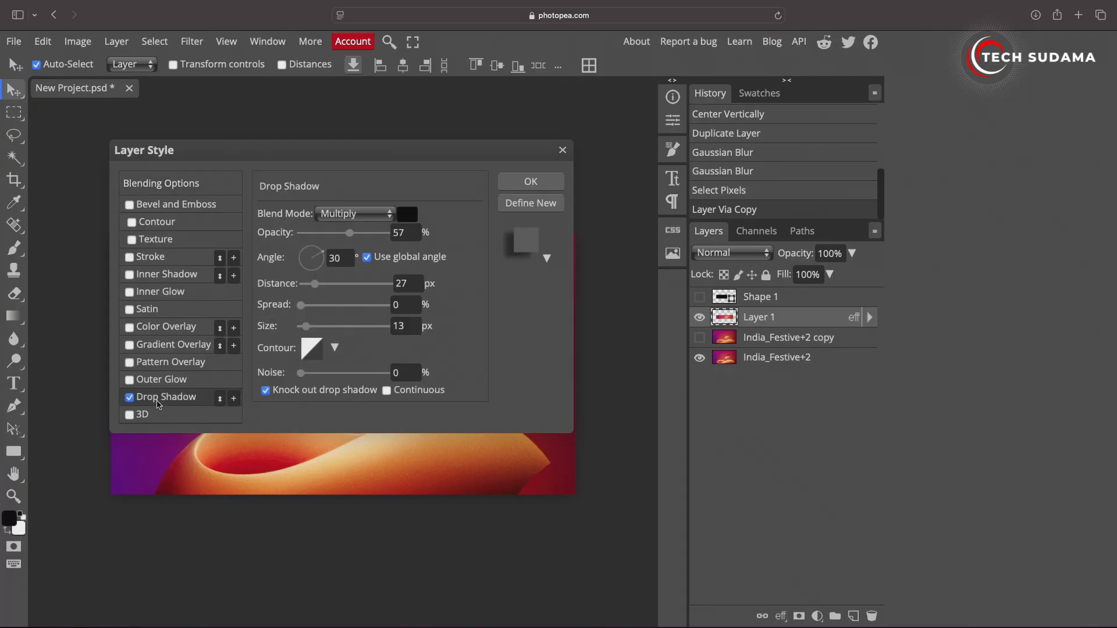
{"action": "left_click", "coordinate": [368, 258]}
{"action": "left_click", "coordinate": [406, 325]}
{"action": "key", "text": "BackSpace"}
{"action": "key", "text": "BackSpace"}
{"action": "type", "text": "100"}
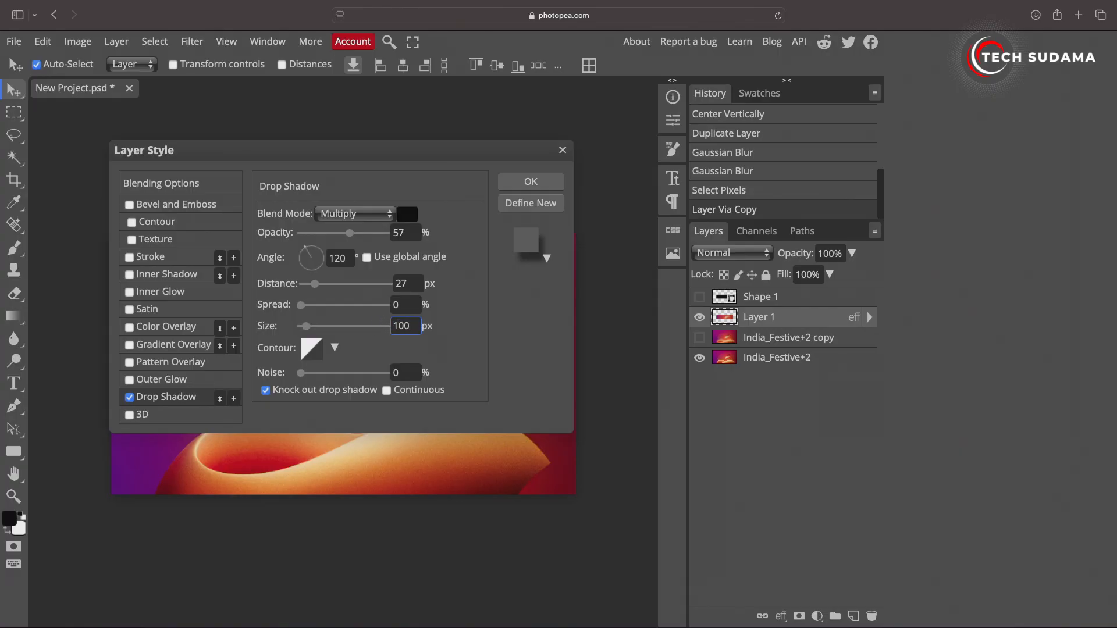
Add a 6 px white outside stroke to Layer 1 with the Soft Light blend mode and apply the layer style
{"action": "left_click", "coordinate": [157, 258]}
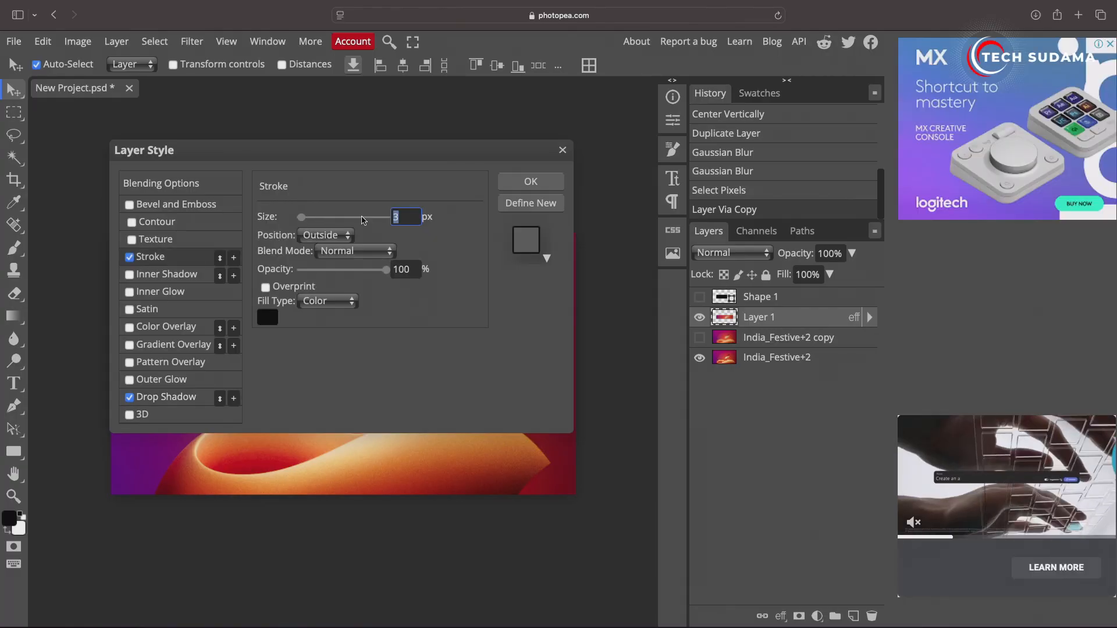
{"action": "left_click", "coordinate": [268, 318]}
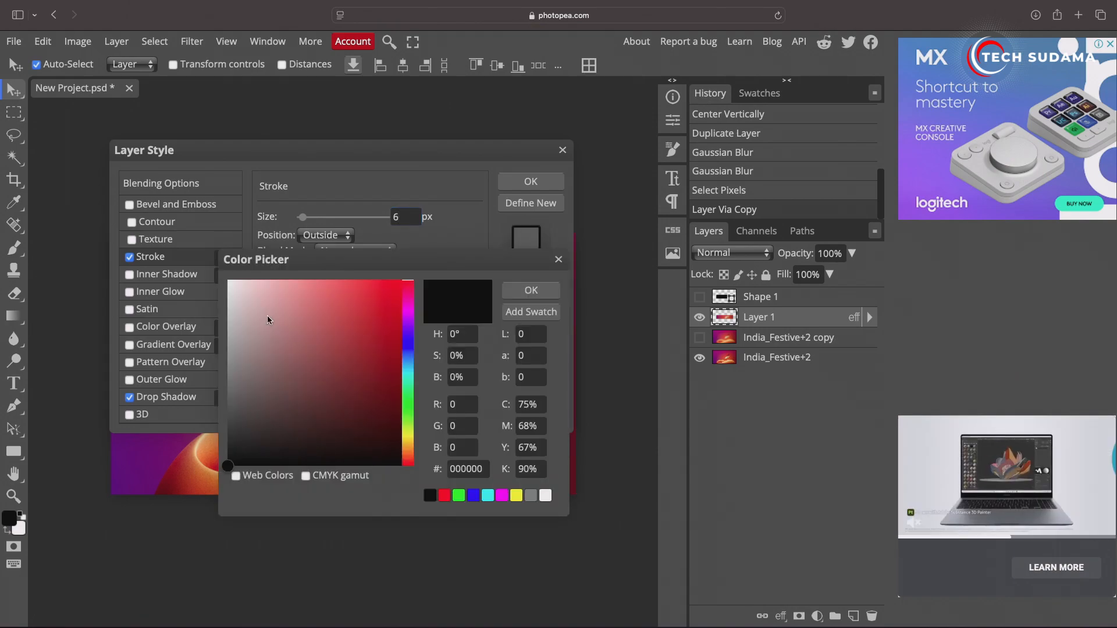
{"action": "left_click", "coordinate": [546, 495]}
{"action": "left_click", "coordinate": [550, 294]}
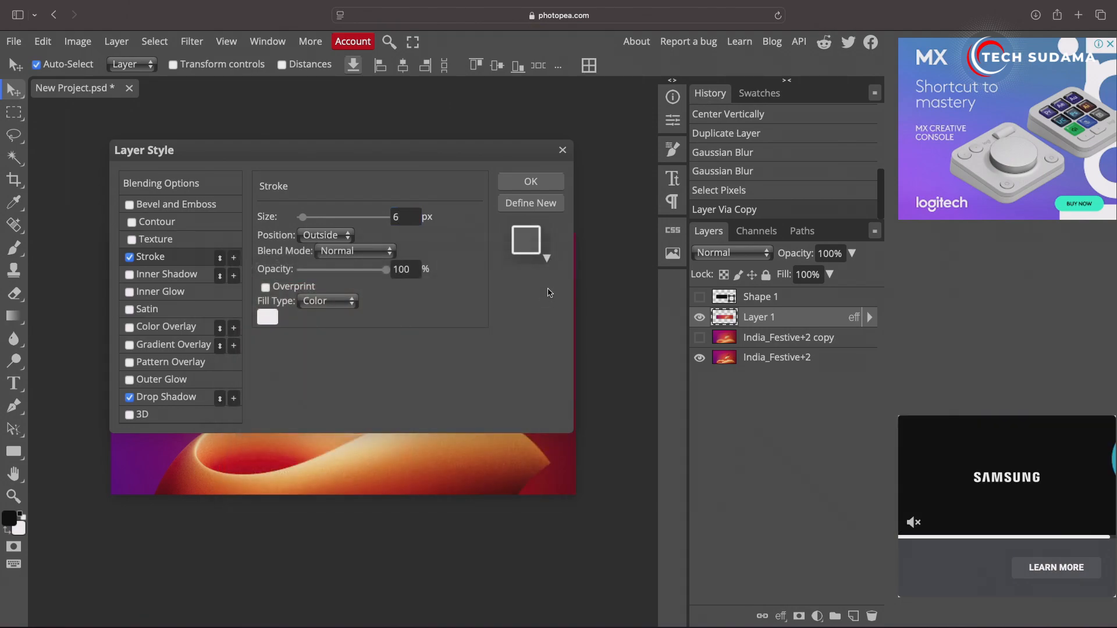
{"action": "left_click", "coordinate": [385, 251]}
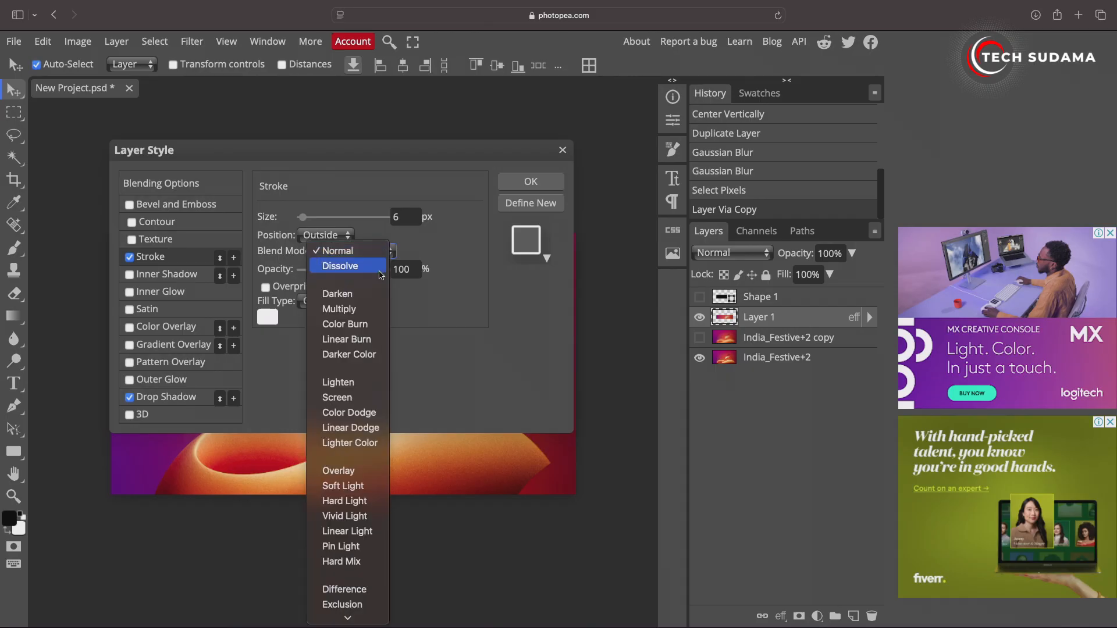
{"action": "left_click", "coordinate": [352, 486]}
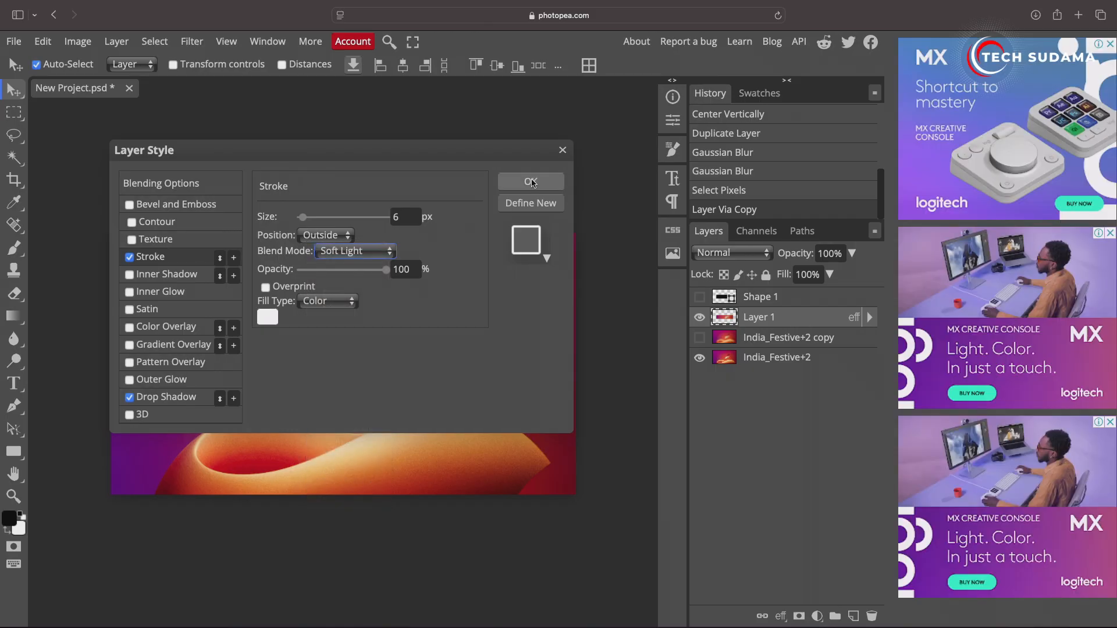
{"action": "left_click", "coordinate": [532, 181]}
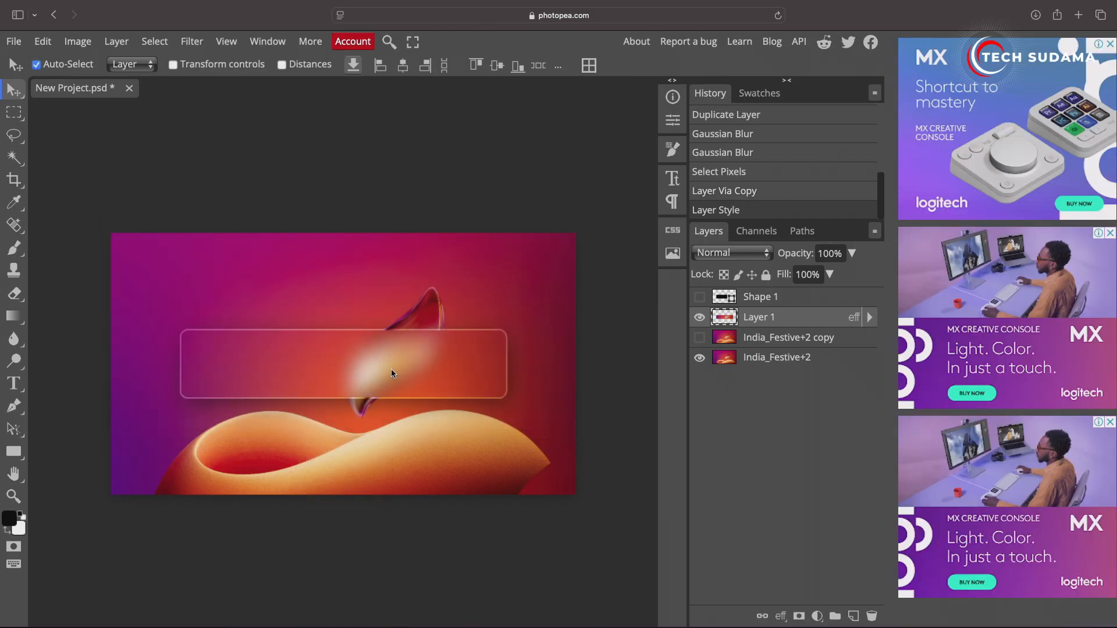
Export the image as a 1920 × 1080 px PNG named Background and allow the download from photopea.com
{"action": "left_click", "coordinate": [14, 42]}
{"action": "mouse_move", "coordinate": [59, 249]}
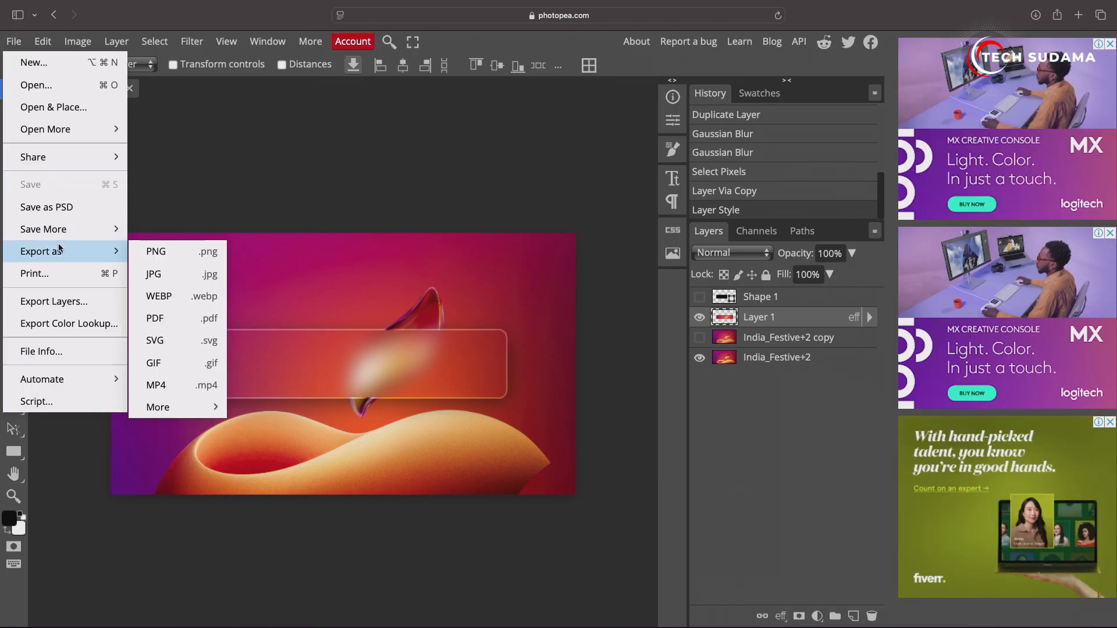
{"action": "left_click", "coordinate": [158, 252]}
{"action": "type", "text": "Background"}
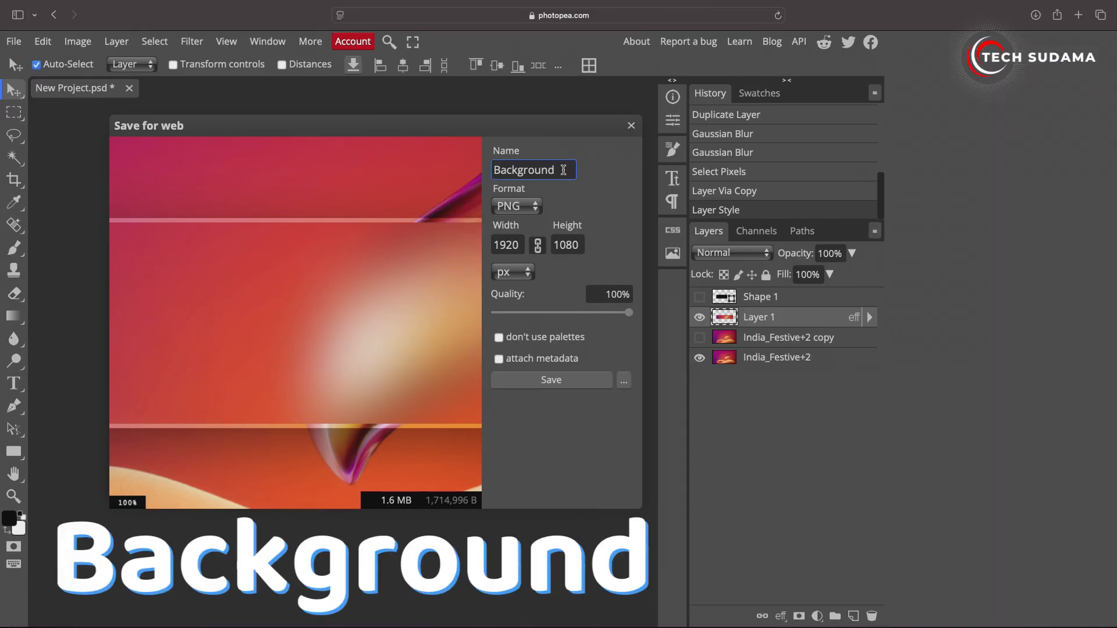
{"action": "left_click_drag", "start_coordinate": [503, 170], "coordinate": [494, 169]}
{"action": "left_click", "coordinate": [551, 381]}
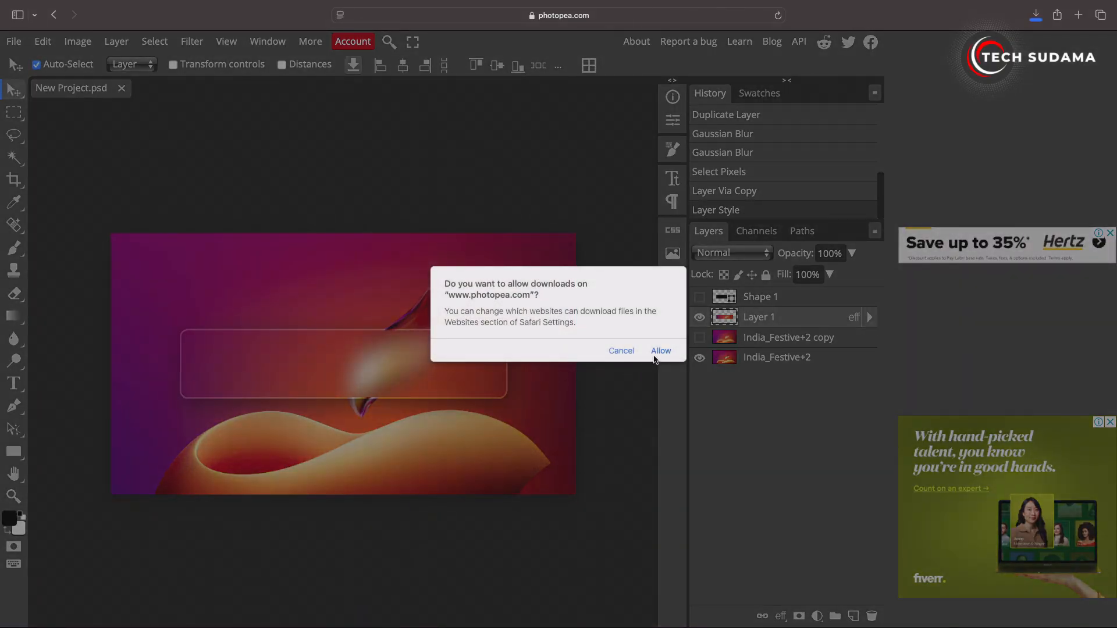
{"action": "left_click", "coordinate": [659, 351]}
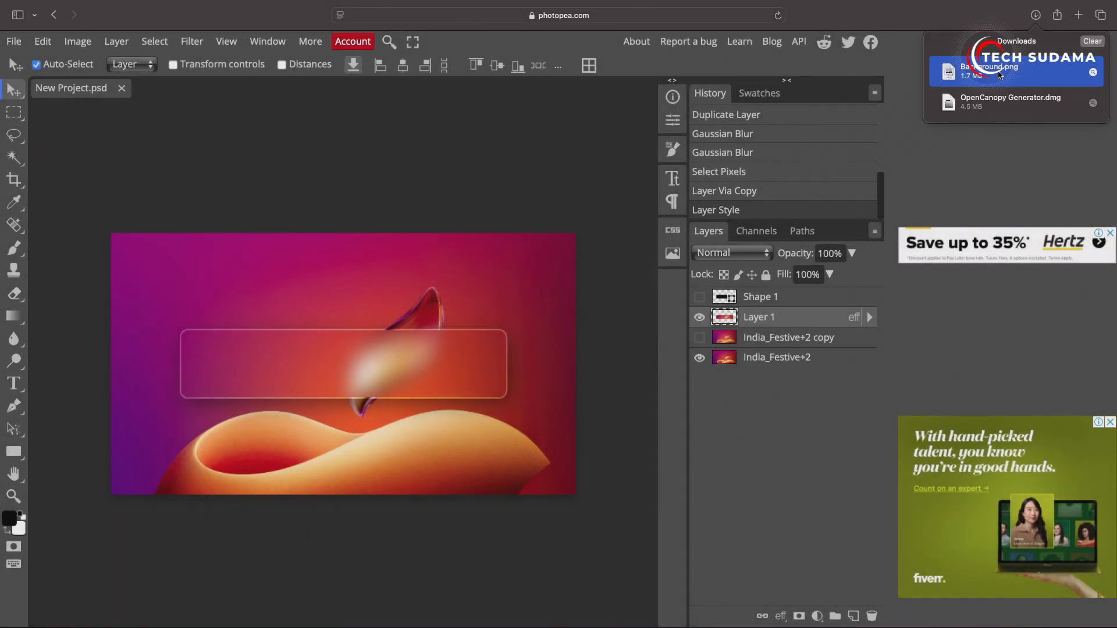
Open the downloaded Background.png in Preview to check it, close it and return to Photopea in Safari
{"action": "double_click", "coordinate": [1000, 74]}
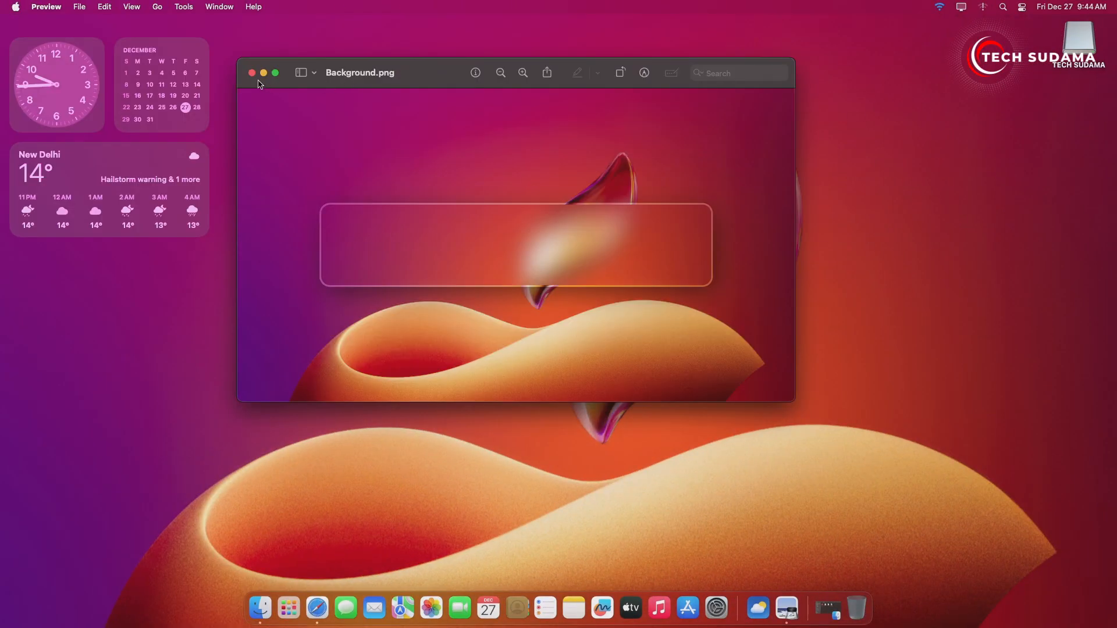
{"action": "left_click", "coordinate": [252, 73]}
{"action": "left_click", "coordinate": [317, 608]}
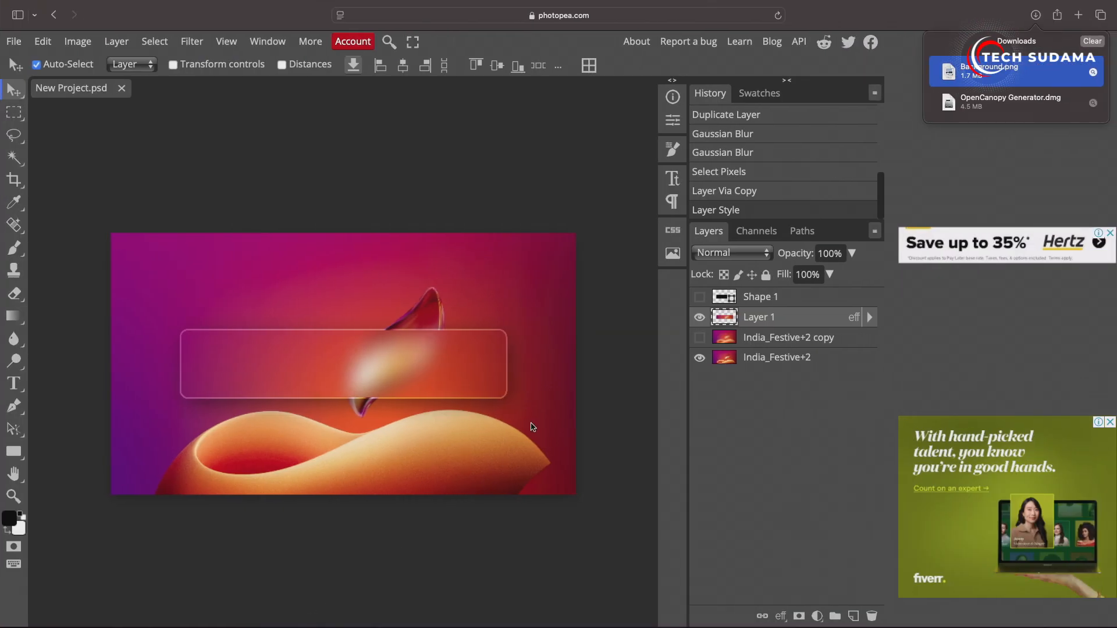
Save the background project as a PSD file
{"action": "left_click", "coordinate": [20, 44]}
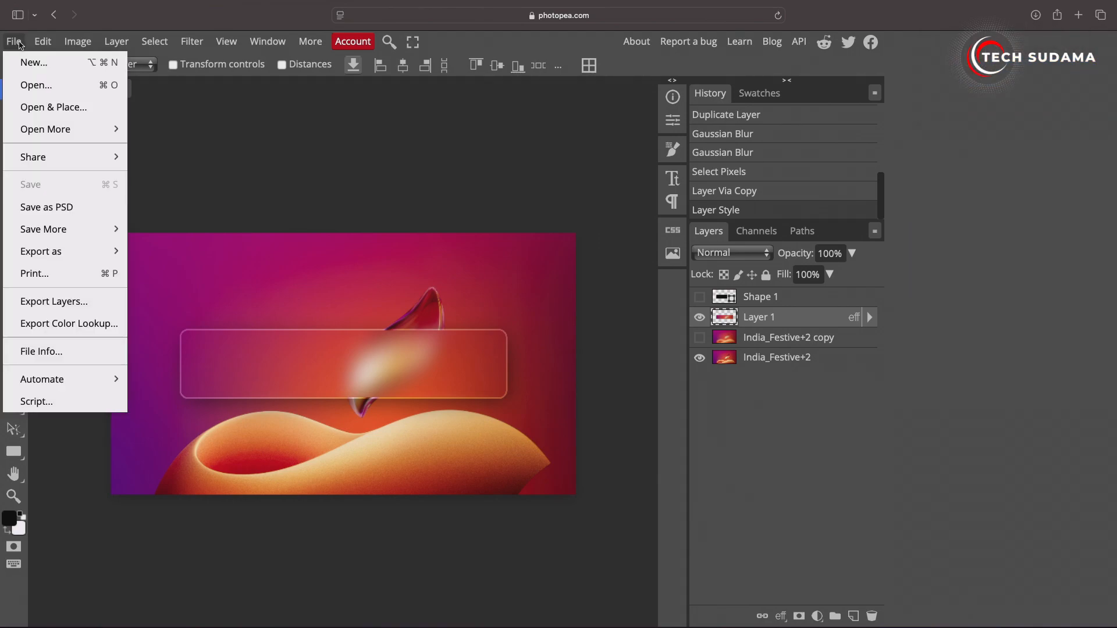
{"action": "left_click", "coordinate": [53, 208]}
{"action": "key", "text": "t"}
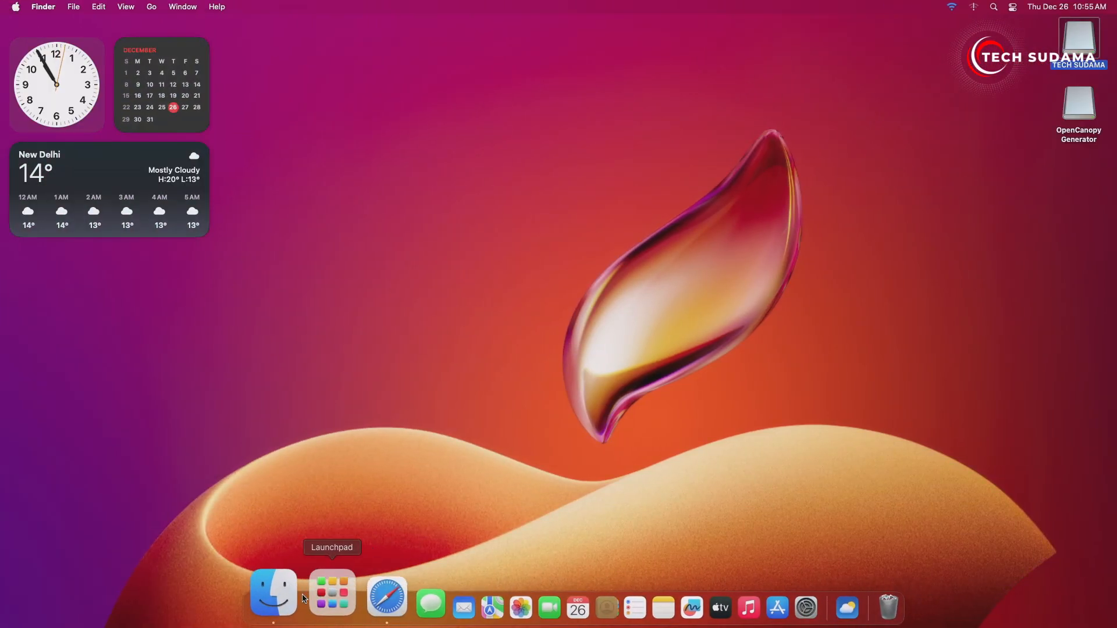
Try to launch OpenCanopy Generator from Launchpad and dismiss the security warning without moving it to the Trash
{"action": "left_click", "coordinate": [289, 608]}
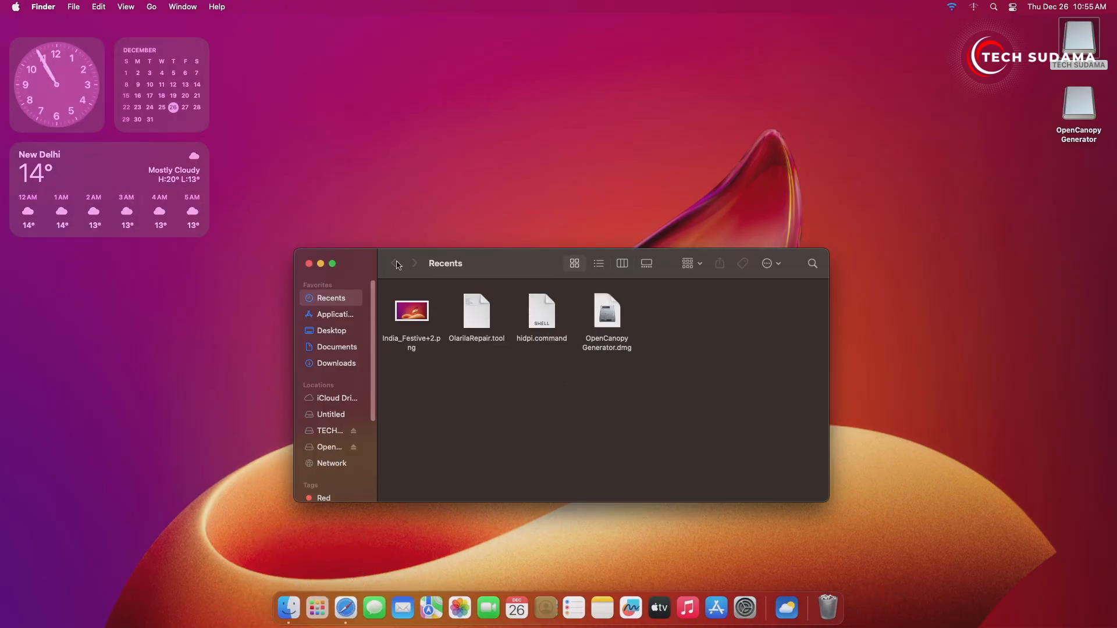
{"action": "left_click", "coordinate": [309, 263]}
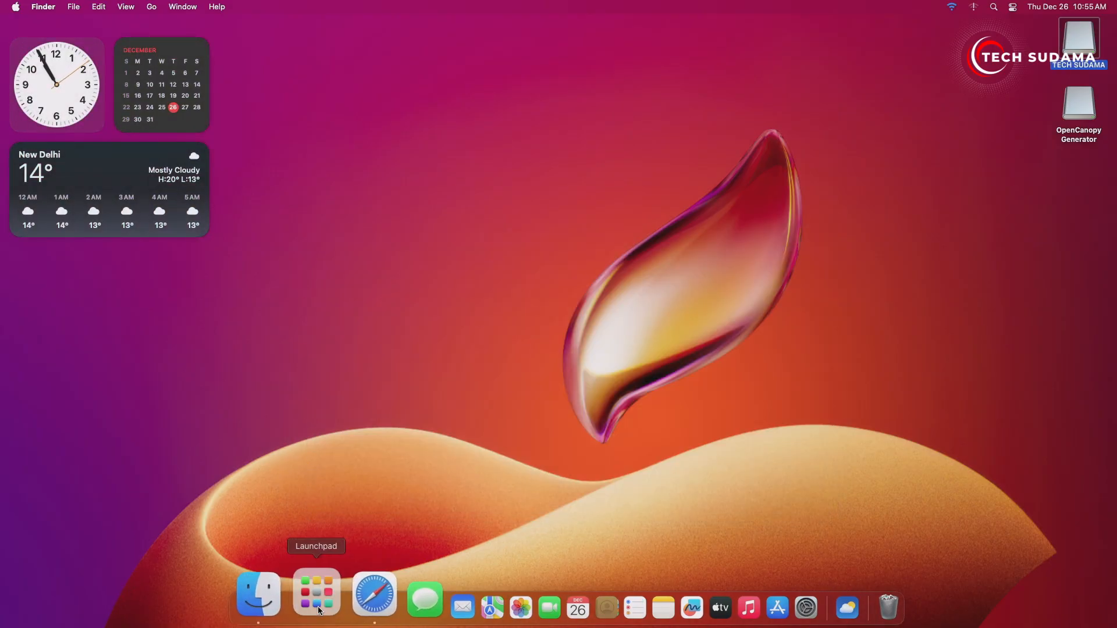
{"action": "left_click", "coordinate": [319, 610]}
{"action": "left_click", "coordinate": [551, 480]}
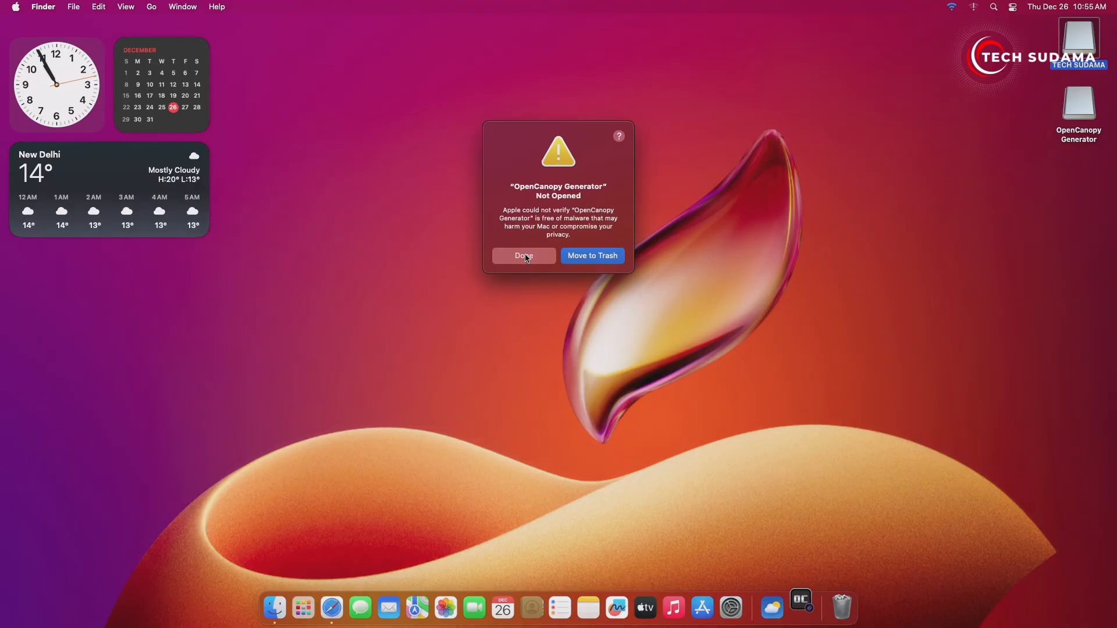
{"action": "left_click", "coordinate": [525, 257]}
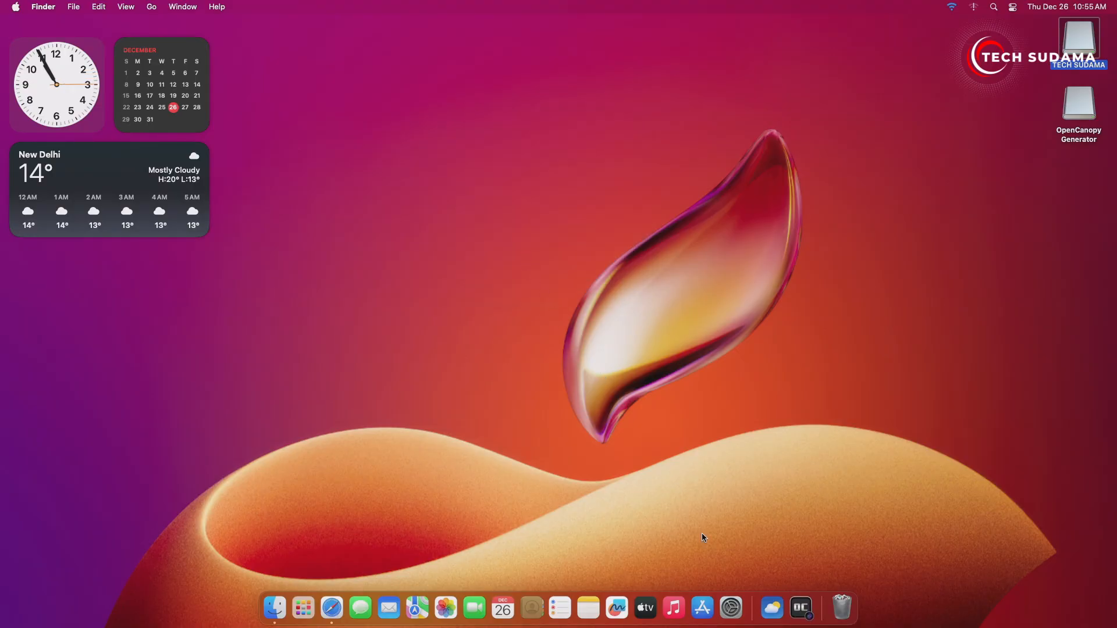
Allow the blocked OpenCanopy Generator to open anyway in the Privacy & Security section of System Settings, entering the account password
{"action": "left_click", "coordinate": [732, 606]}
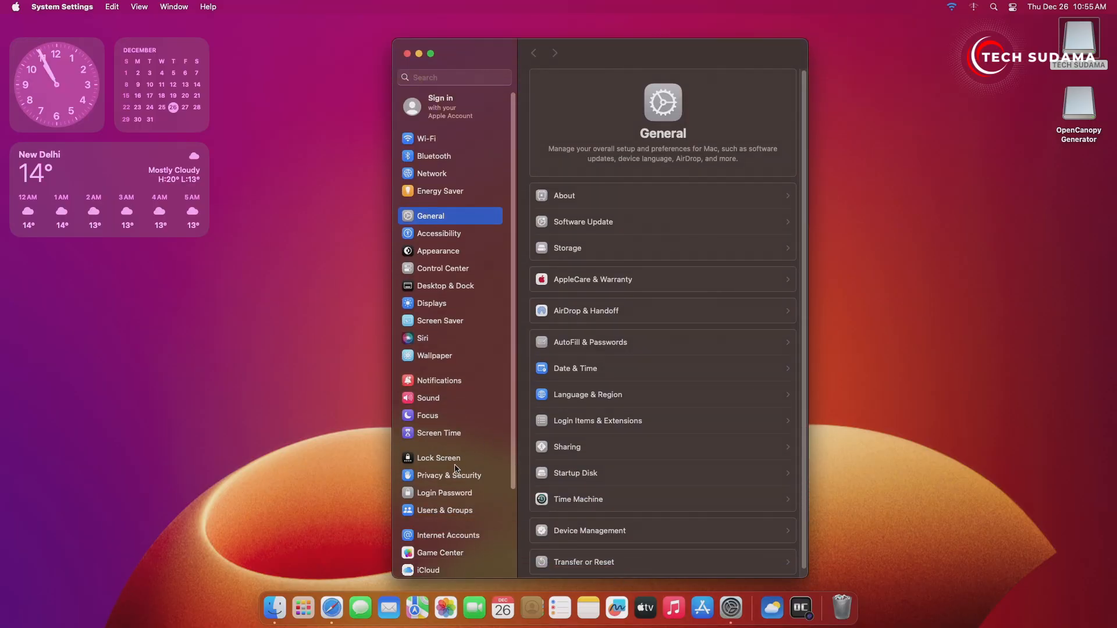
{"action": "left_click", "coordinate": [452, 476]}
{"action": "scroll", "coordinate": [599, 358], "scroll_direction": "down", "scroll_amount": 5}
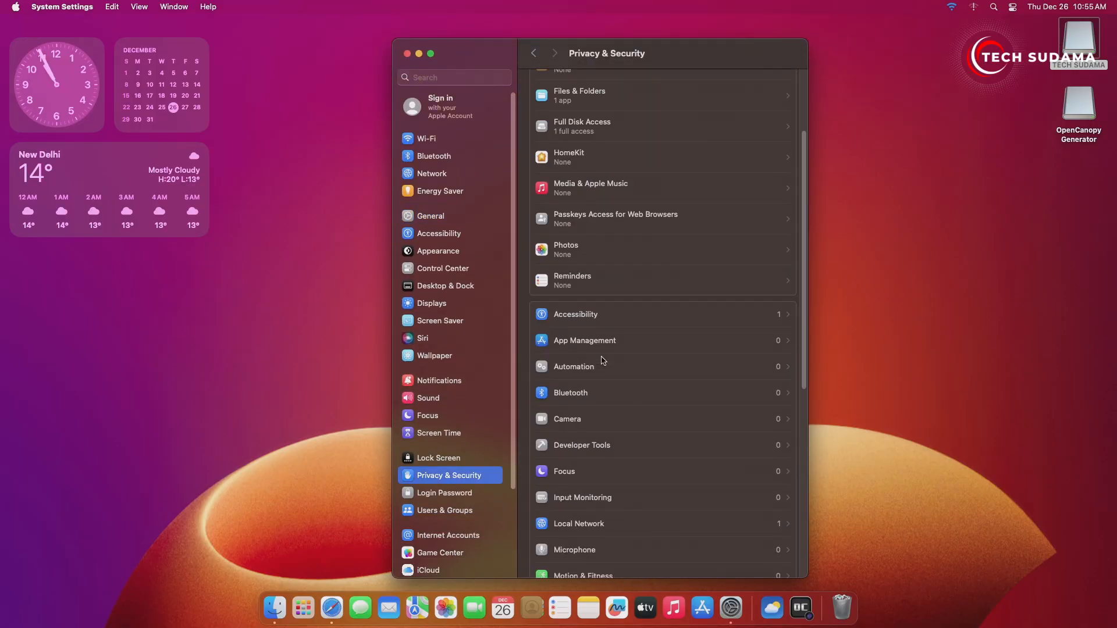
{"action": "scroll", "coordinate": [603, 360], "scroll_direction": "down", "scroll_amount": 5}
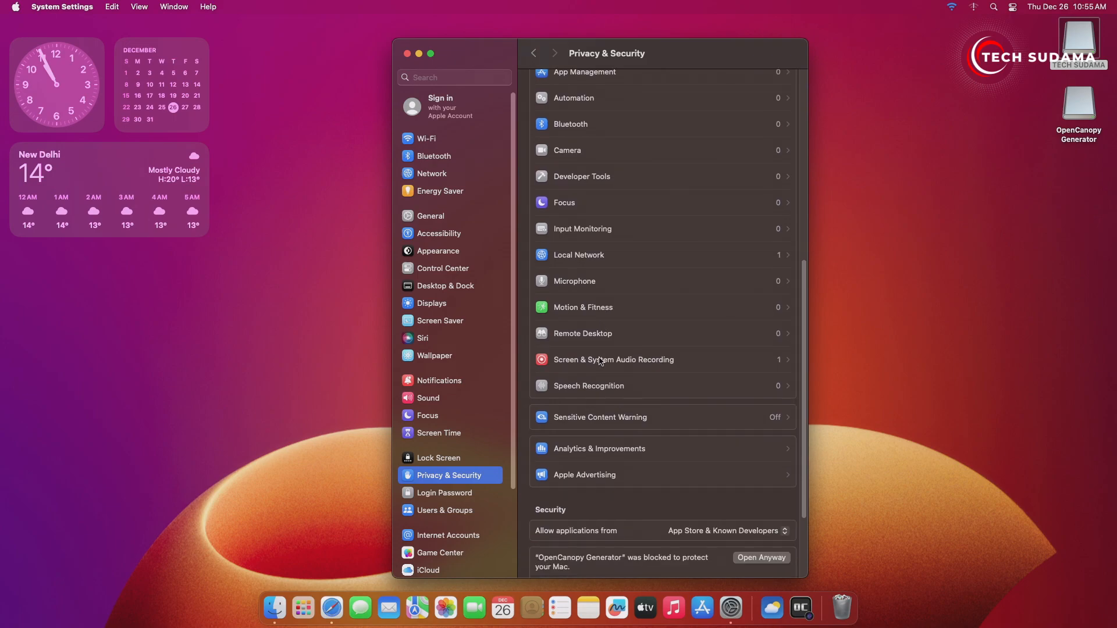
{"action": "scroll", "coordinate": [599, 362], "scroll_direction": "down", "scroll_amount": 2}
{"action": "left_click", "coordinate": [749, 441]}
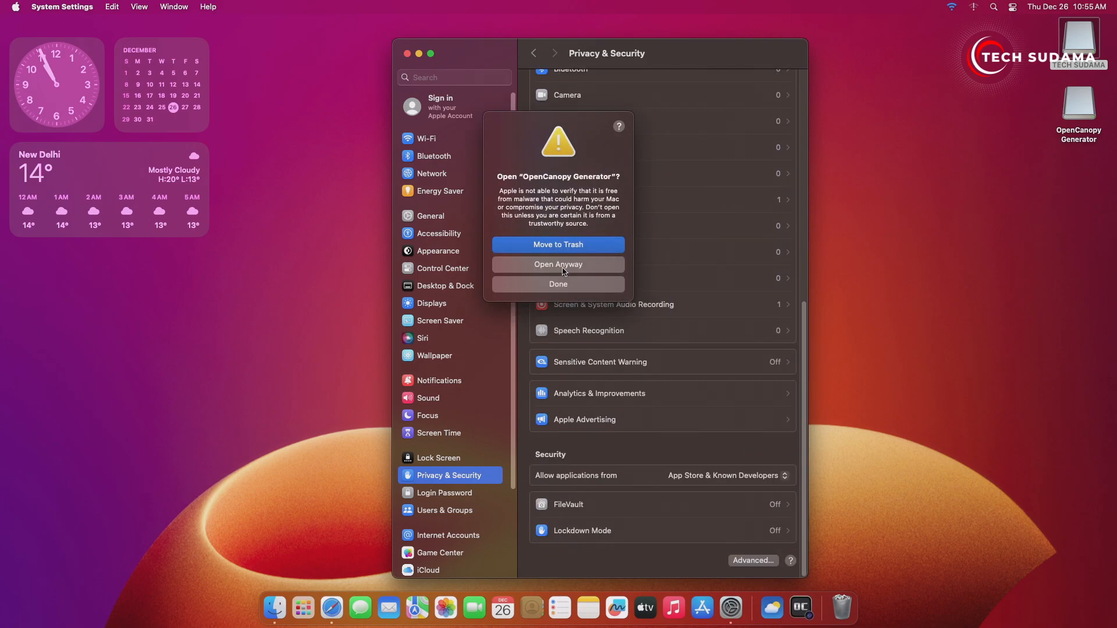
{"action": "left_click", "coordinate": [566, 273]}
{"action": "type", "text": "••••"}
{"action": "key", "text": "Return"}
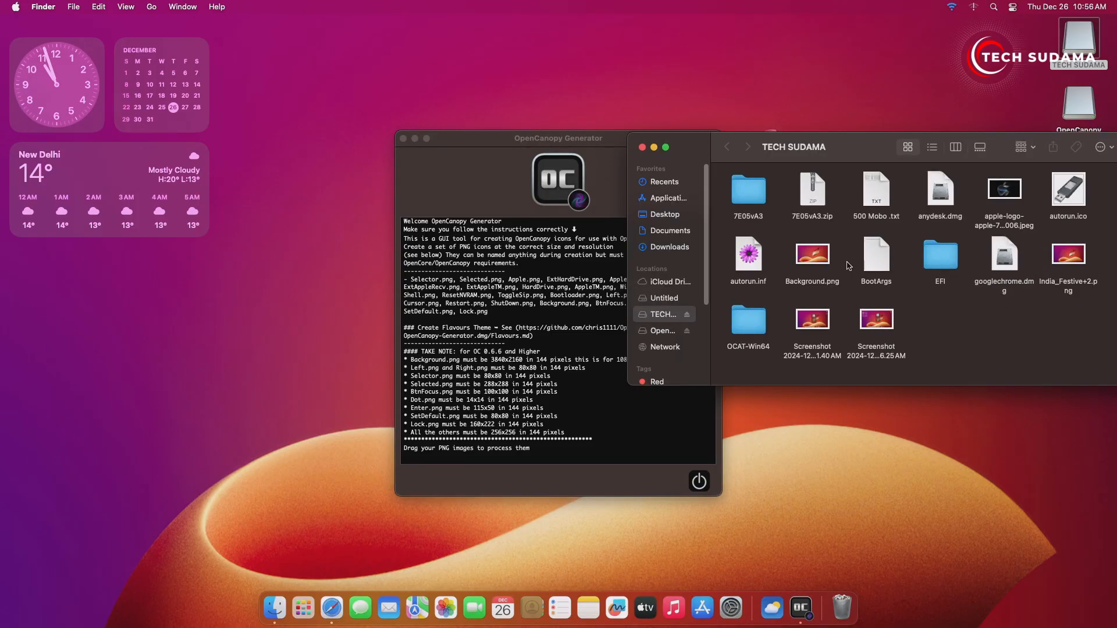
Process Background.png from the TECH SUDAMA drive in OpenCanopy Generator, allowing it to control System Events
{"action": "left_click_drag", "start_coordinate": [827, 262], "coordinate": [615, 402]}
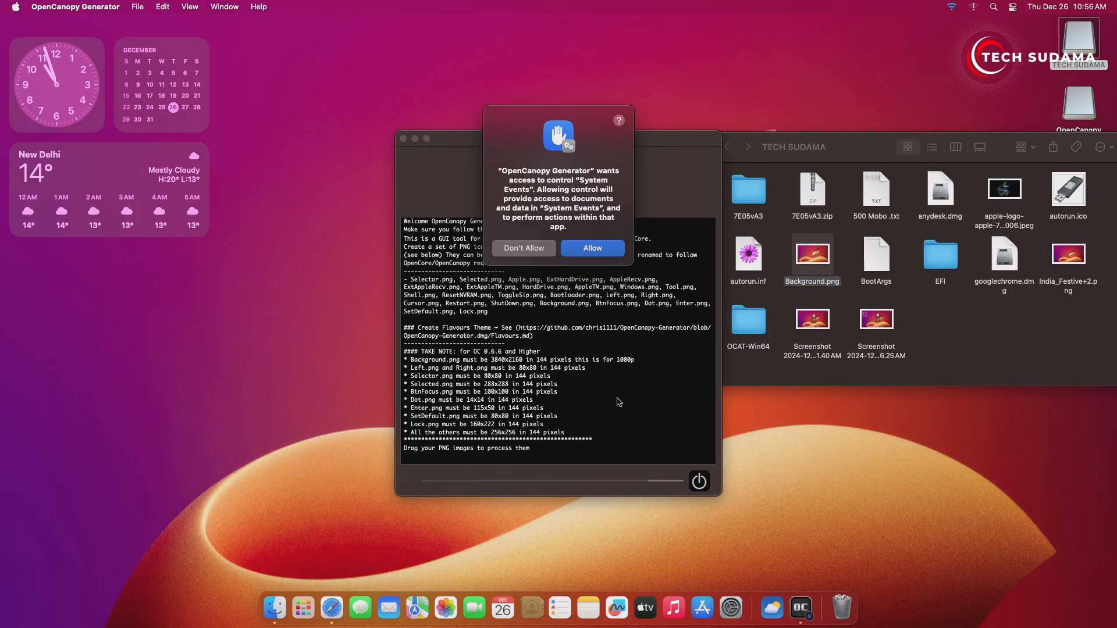
{"action": "left_click", "coordinate": [595, 249]}
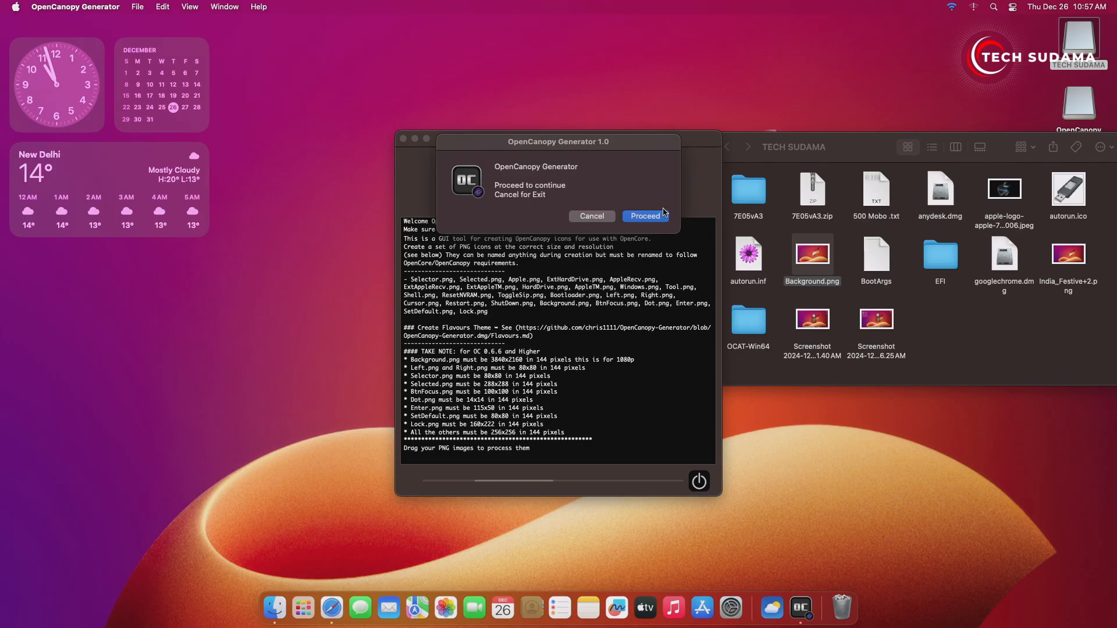
{"action": "left_click", "coordinate": [640, 220]}
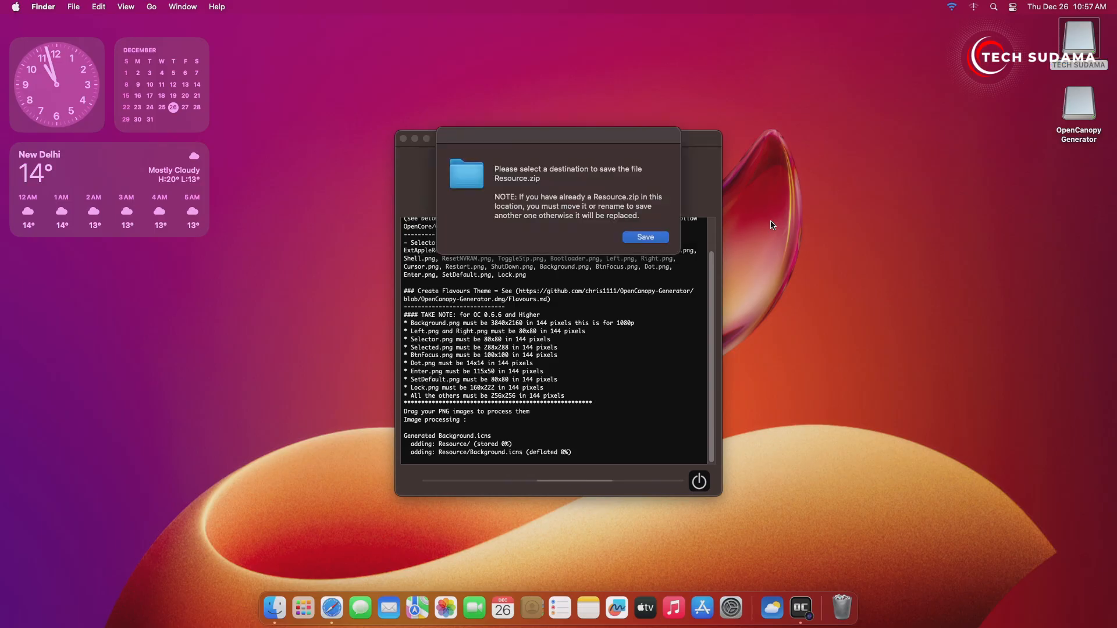
Save the generated Resource.zip to the Desktop and quit OpenCanopy Generator
{"action": "left_click", "coordinate": [649, 237]}
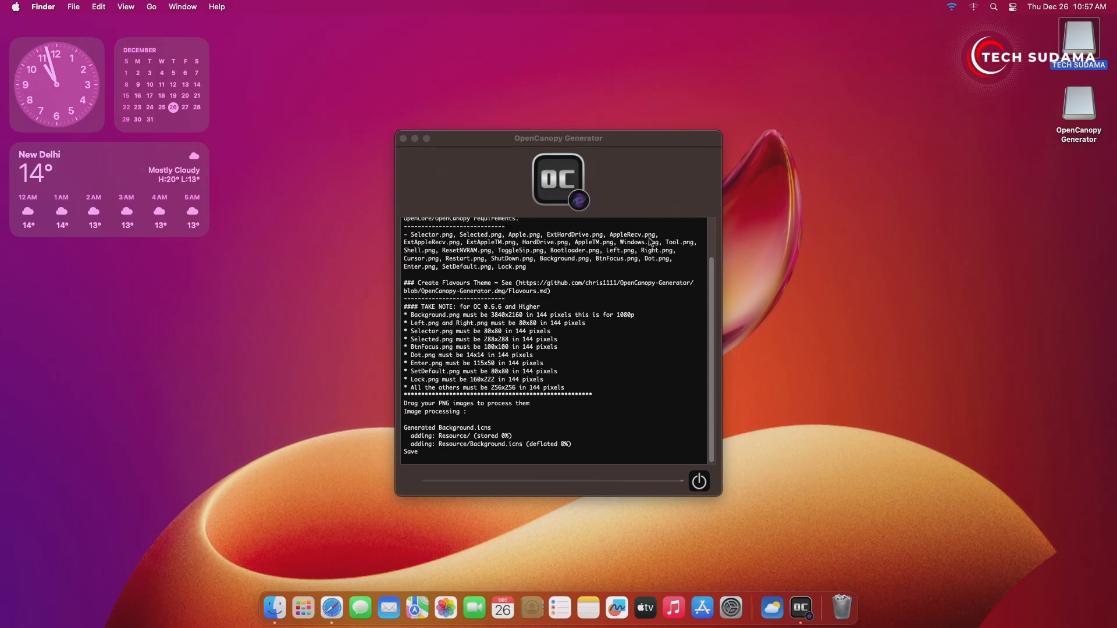
{"action": "left_click", "coordinate": [593, 241]}
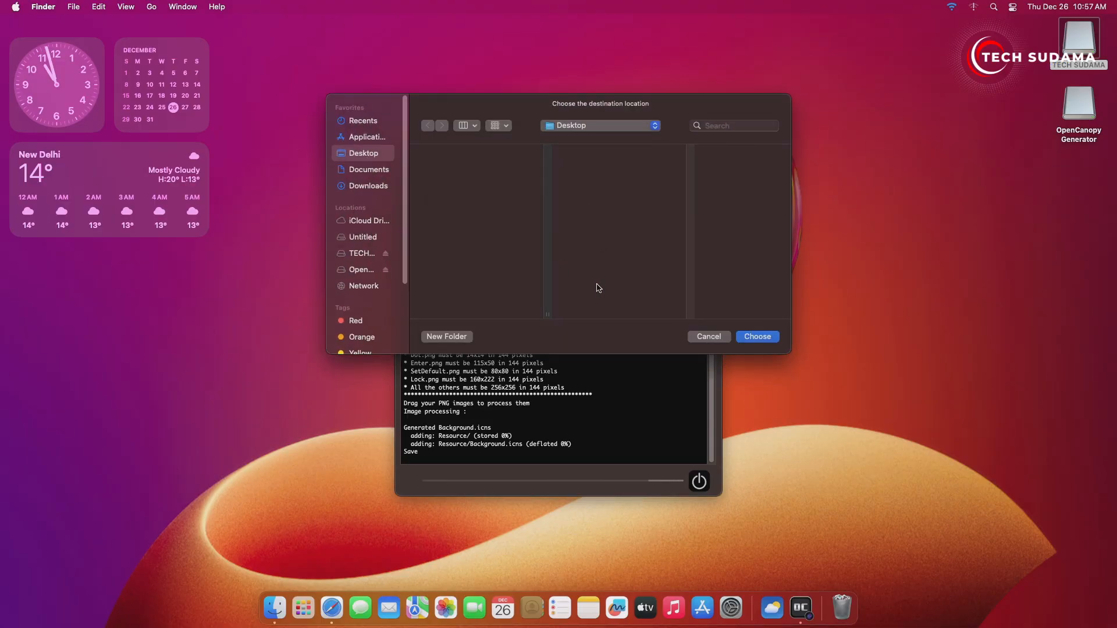
{"action": "left_click", "coordinate": [754, 337]}
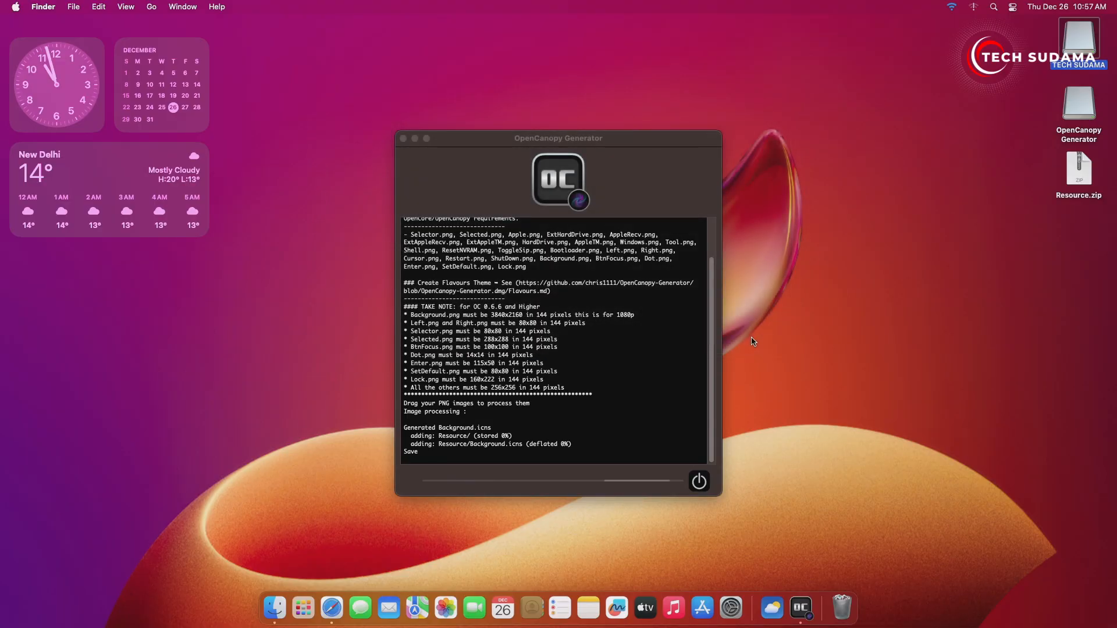
{"action": "left_click", "coordinate": [700, 483]}
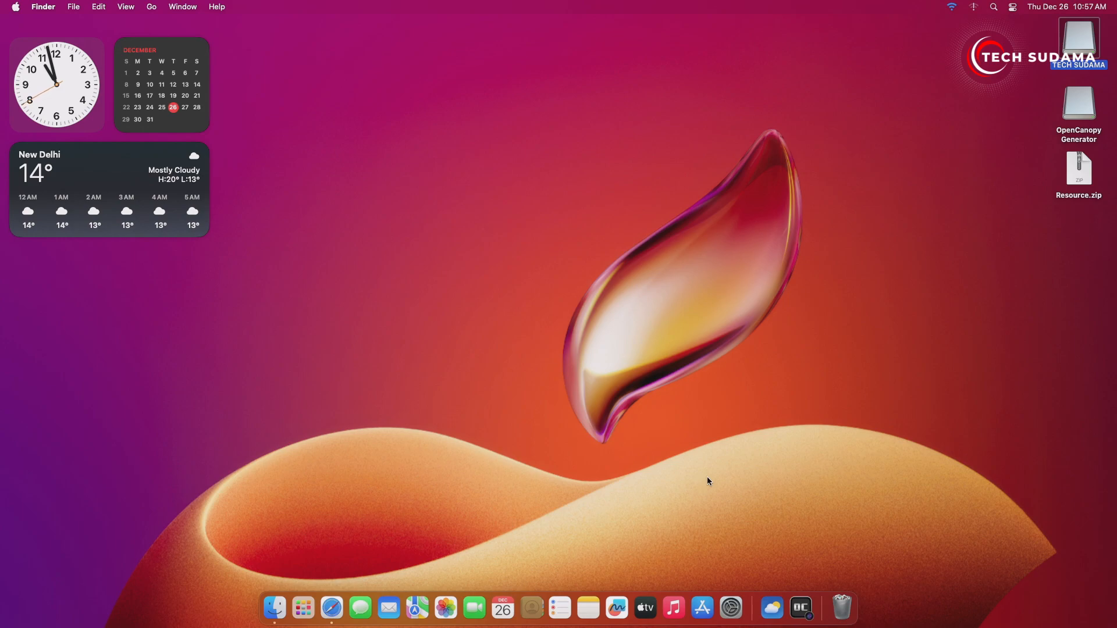
Extract Resource.zip on the Desktop and copy Background.icns from the Resource folder
{"action": "double_click", "coordinate": [1078, 168]}
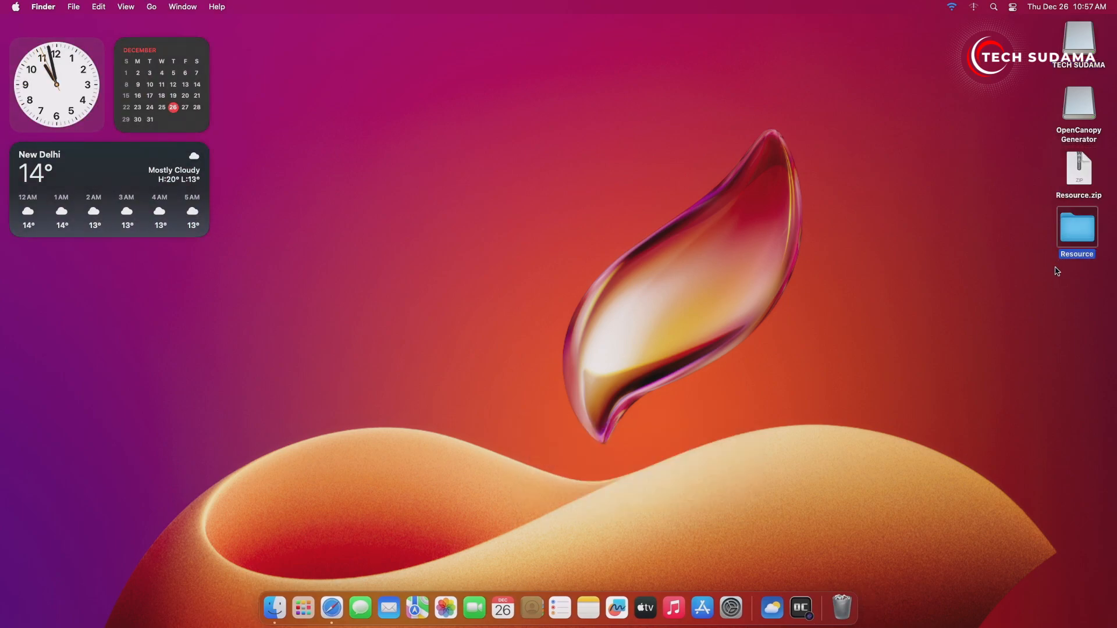
{"action": "double_click", "coordinate": [1074, 228]}
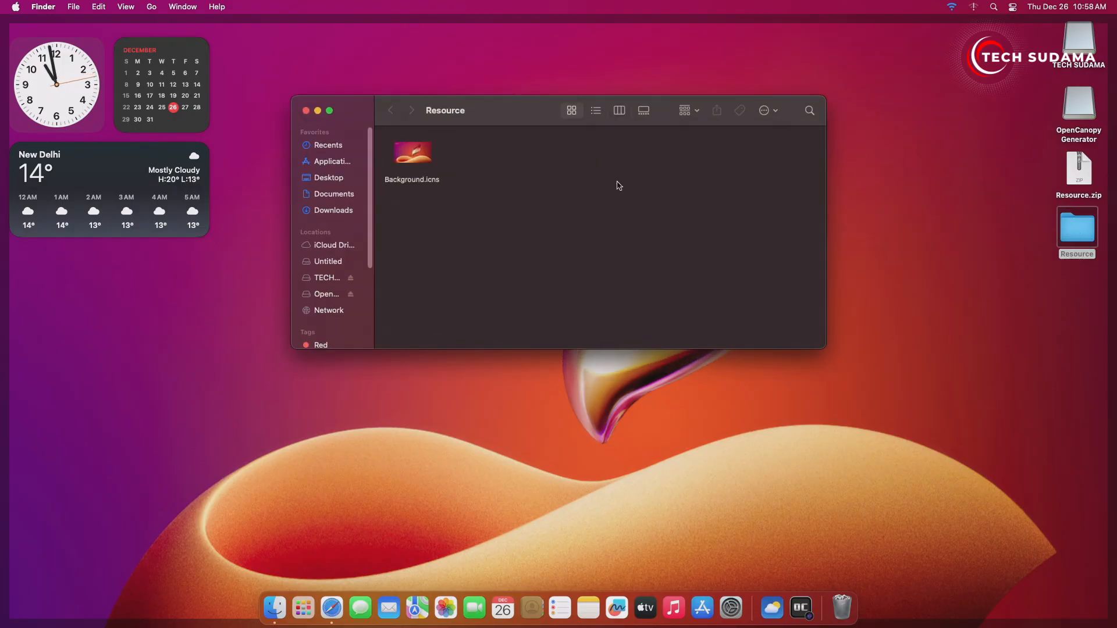
{"action": "right_click", "coordinate": [424, 157]}
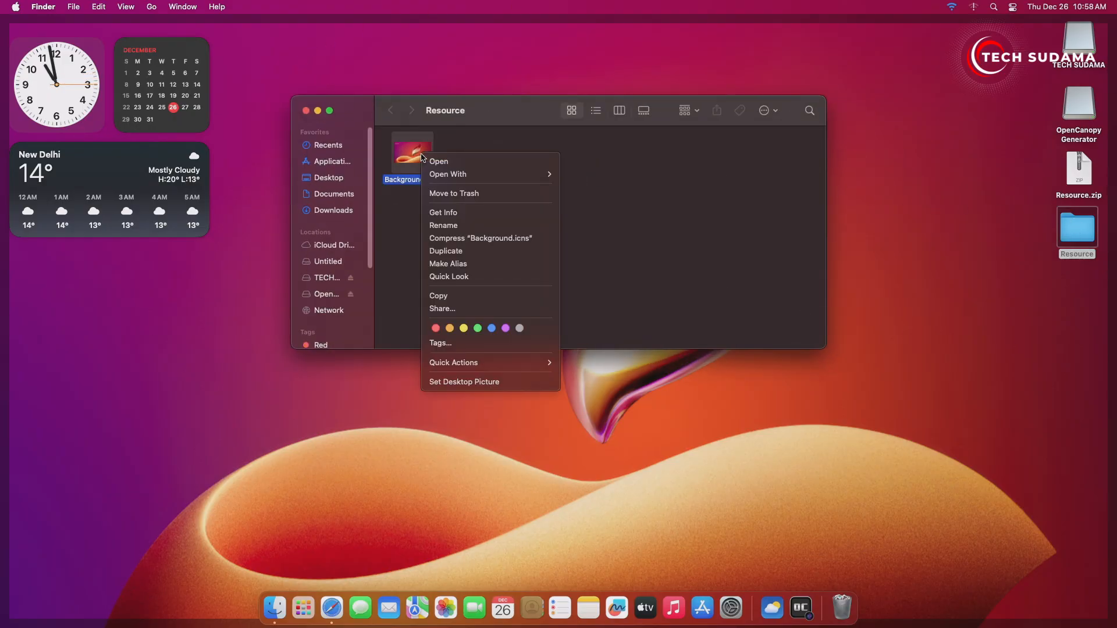
{"action": "left_click", "coordinate": [437, 295]}
{"action": "left_click", "coordinate": [306, 111]}
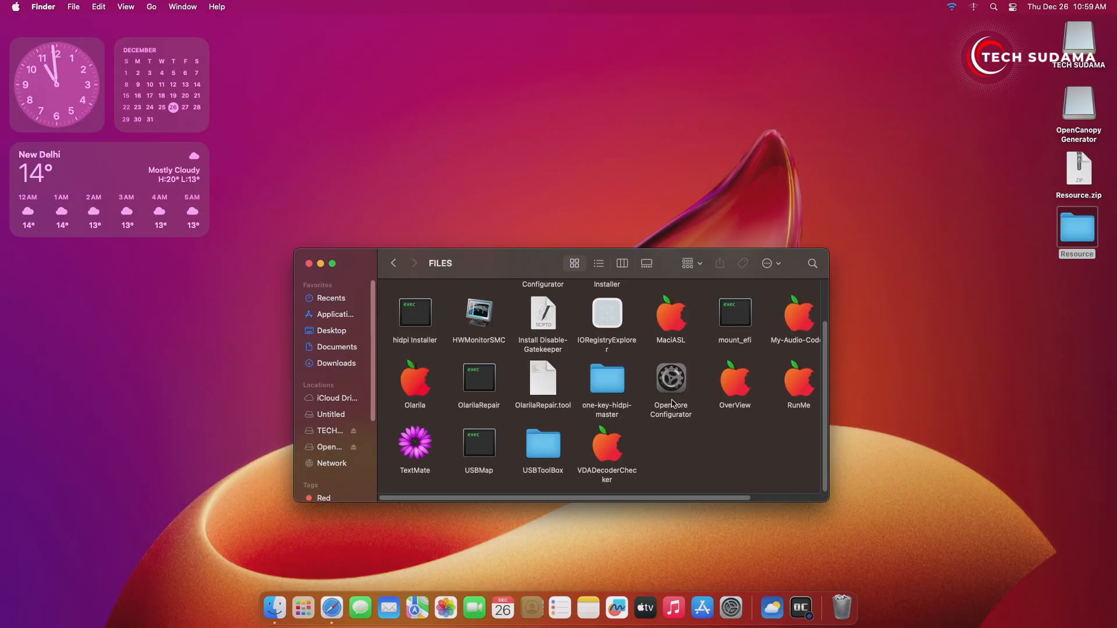
Launch OCAuxiliaryTools from the FILES folder and close the Finder window
{"action": "scroll", "coordinate": [673, 403], "scroll_direction": "up", "scroll_amount": 2}
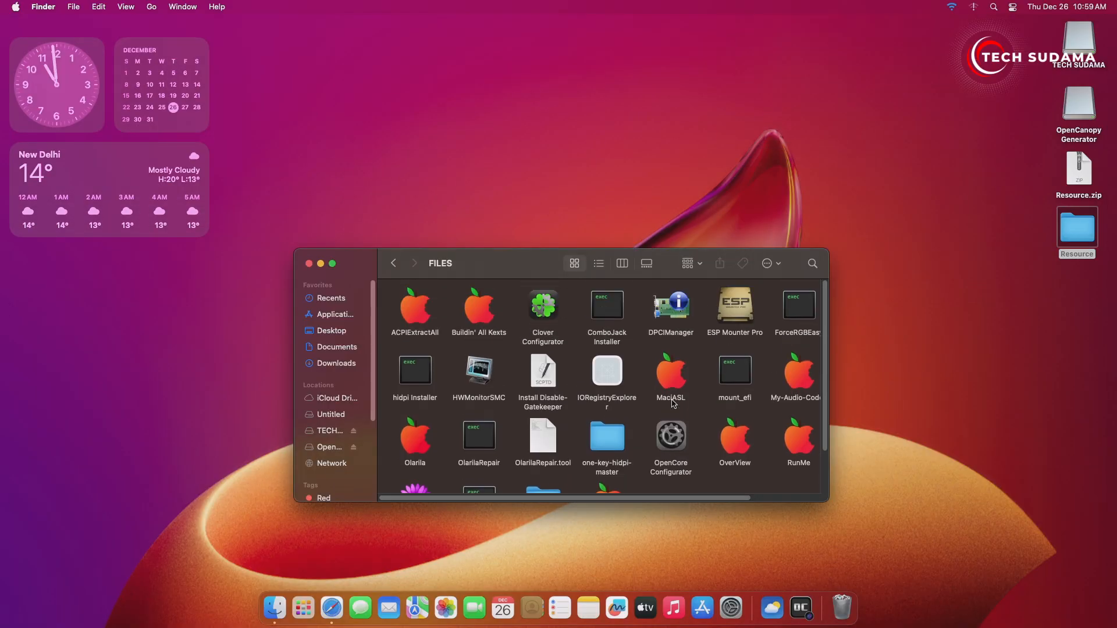
{"action": "left_click", "coordinate": [729, 386]}
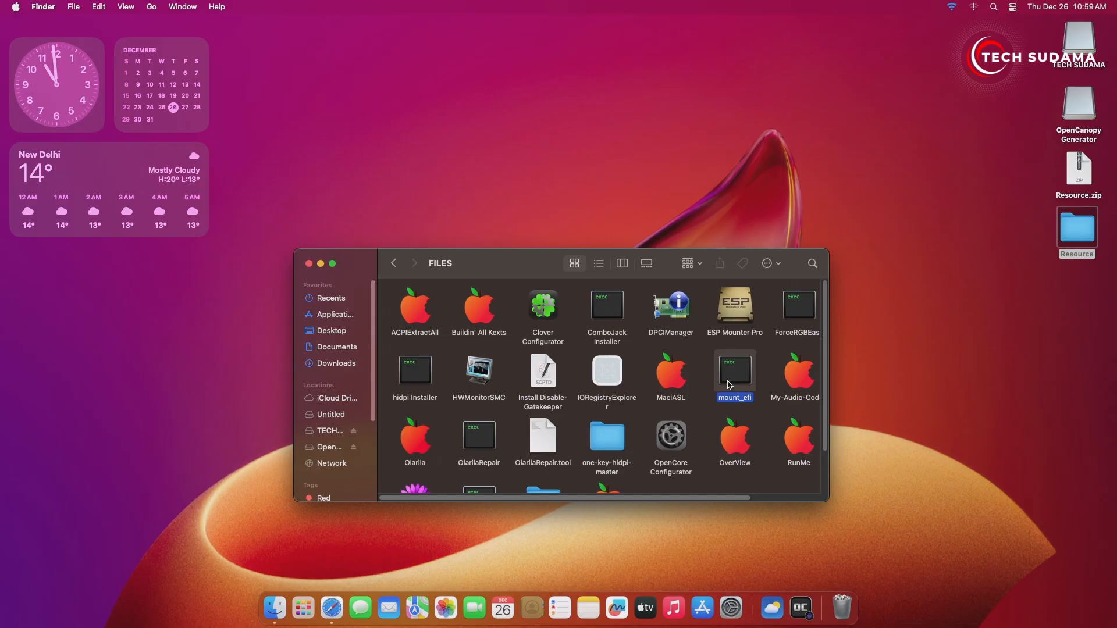
{"action": "key", "text": "Right"}
{"action": "key", "text": "Right"}
{"action": "double_click", "coordinate": [783, 373]}
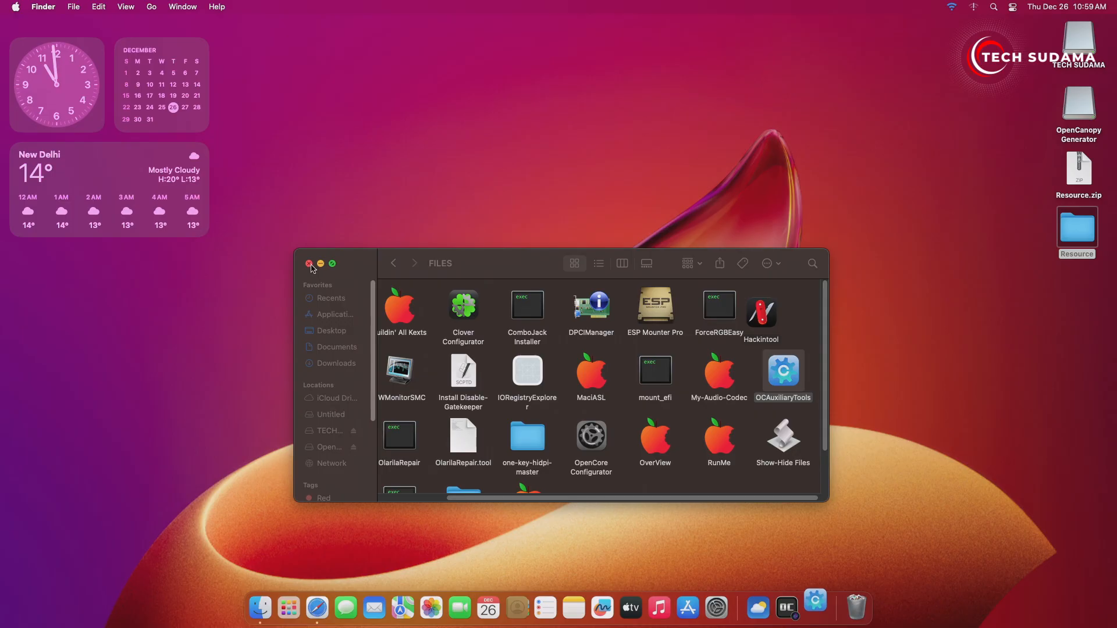
{"action": "left_click", "coordinate": [309, 264]}
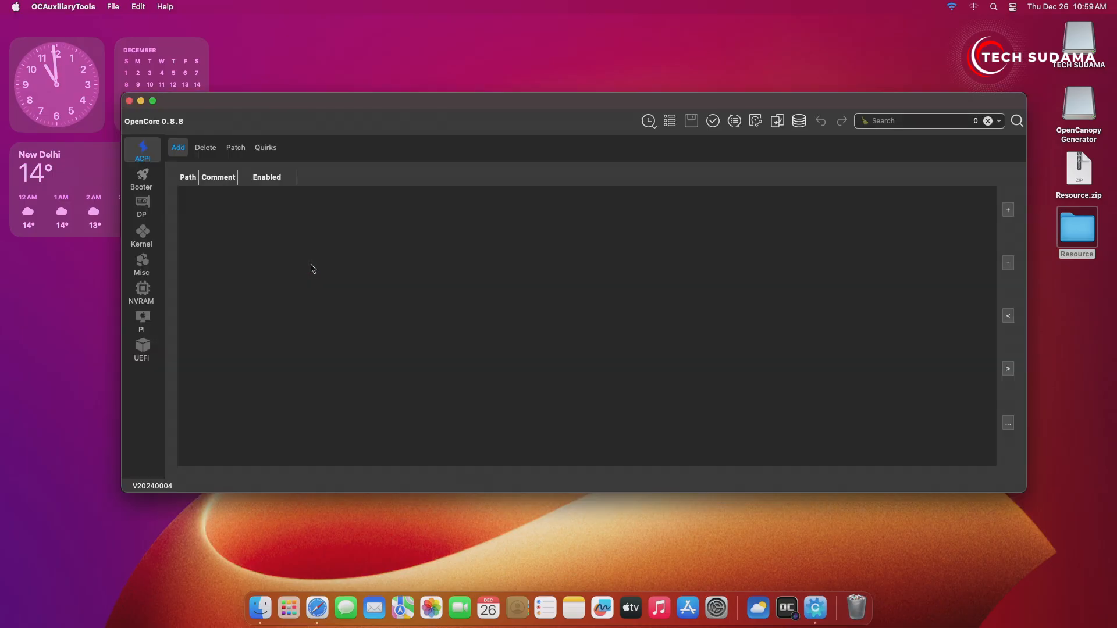
Mount the ESP partition disk0s1 and open its config.plist, authorising with the account password
{"action": "left_click", "coordinate": [757, 122]}
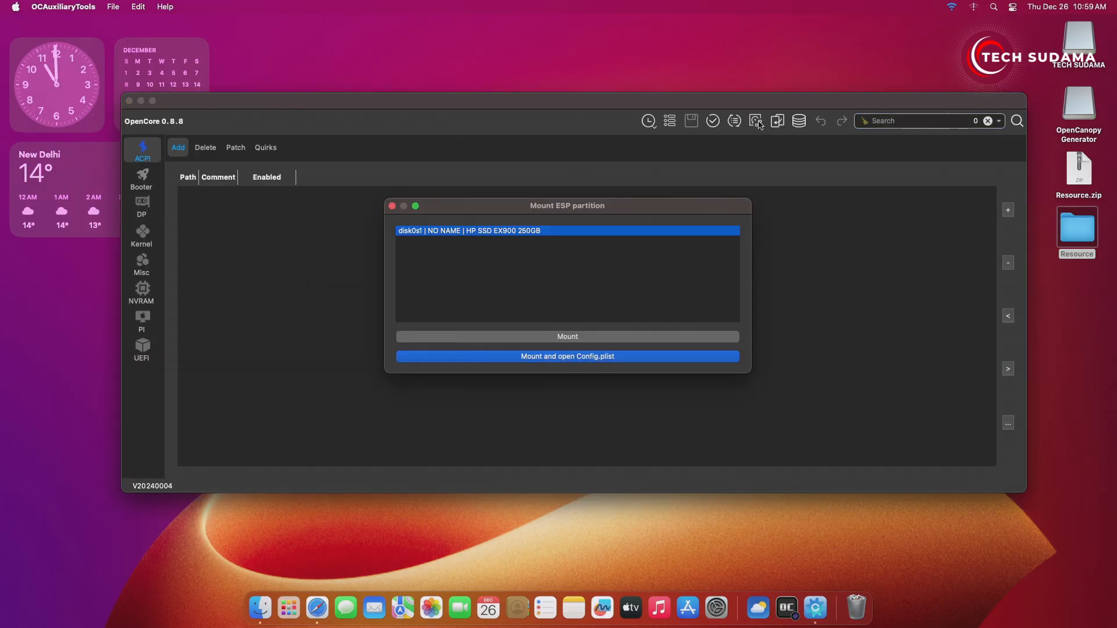
{"action": "left_click", "coordinate": [563, 357]}
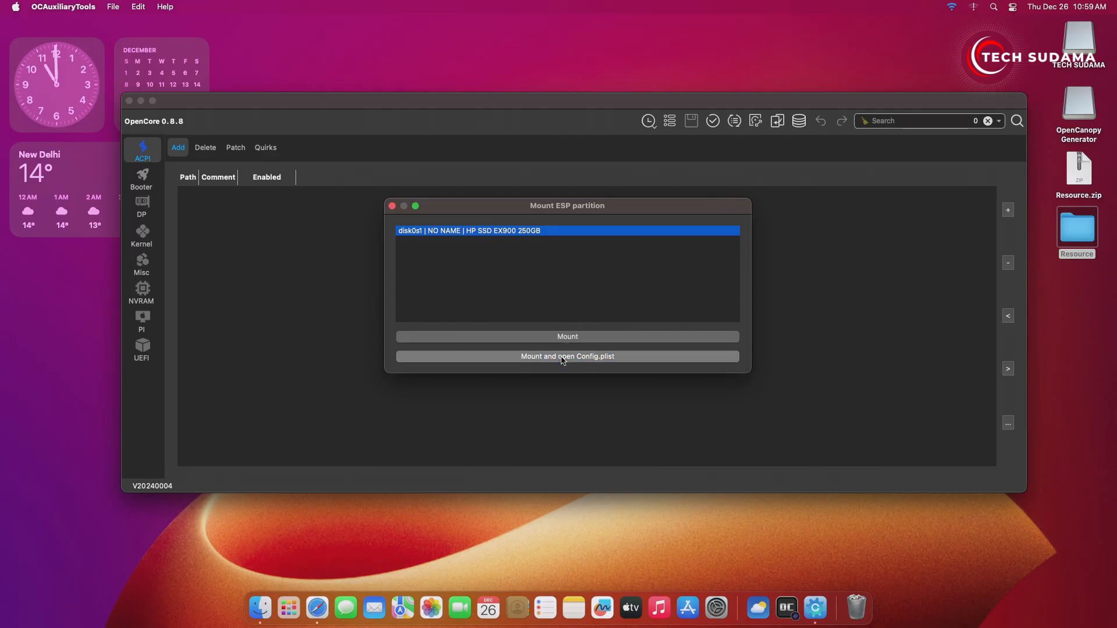
{"action": "type", "text": "•••"}
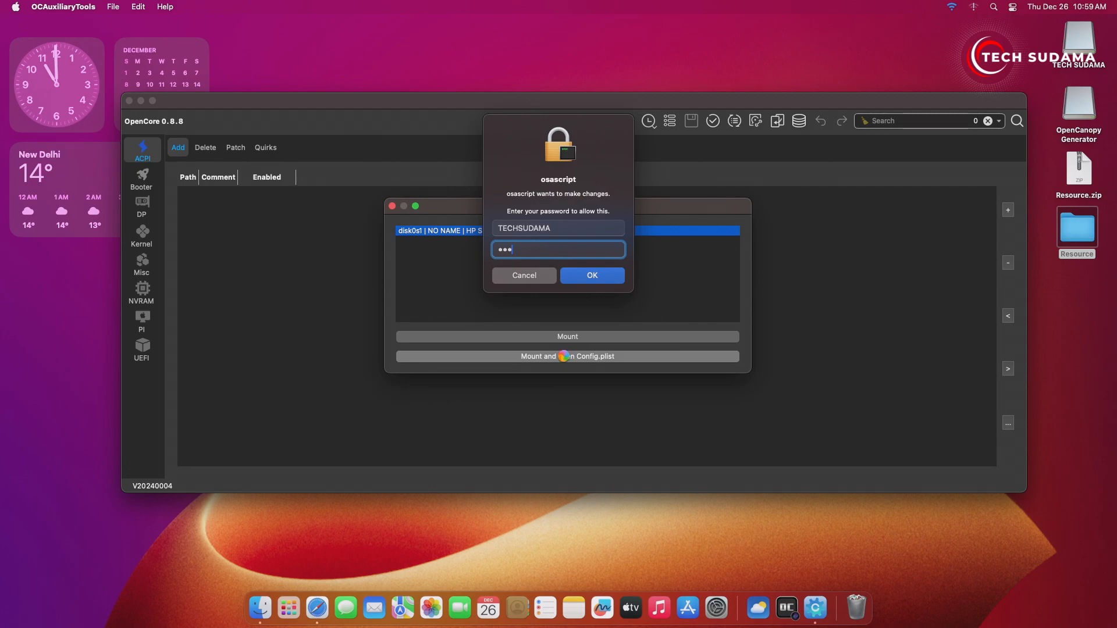
{"action": "type", "text": "•"}
{"action": "key", "text": "Return"}
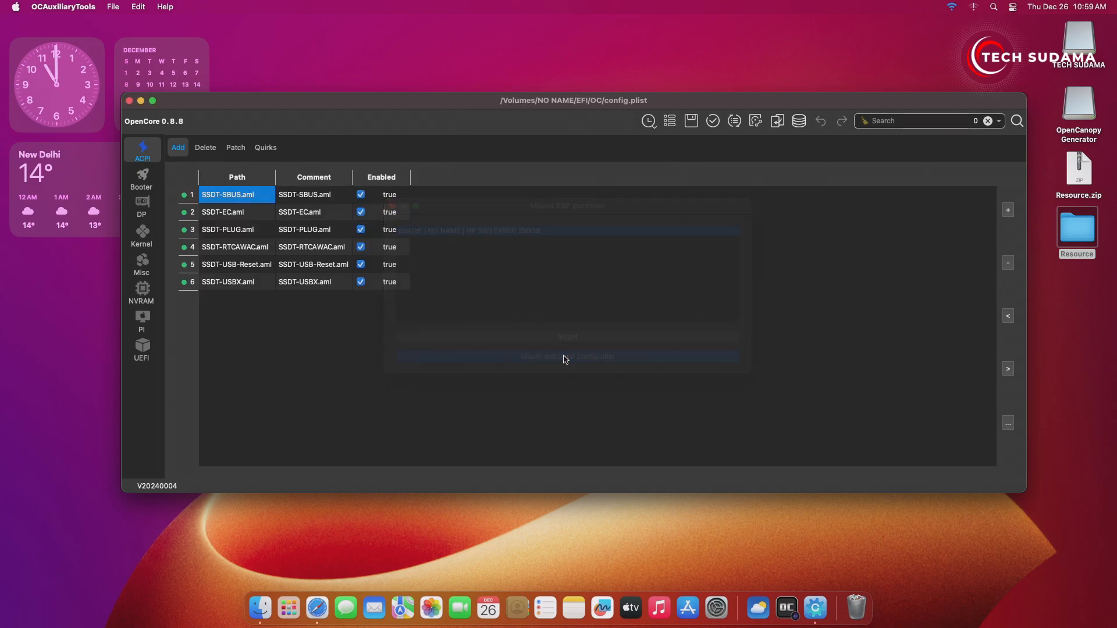
Set PickerVariant to Acidanthera\GoldenGate in the Misc boot settings of config.plist
{"action": "left_click", "coordinate": [145, 267]}
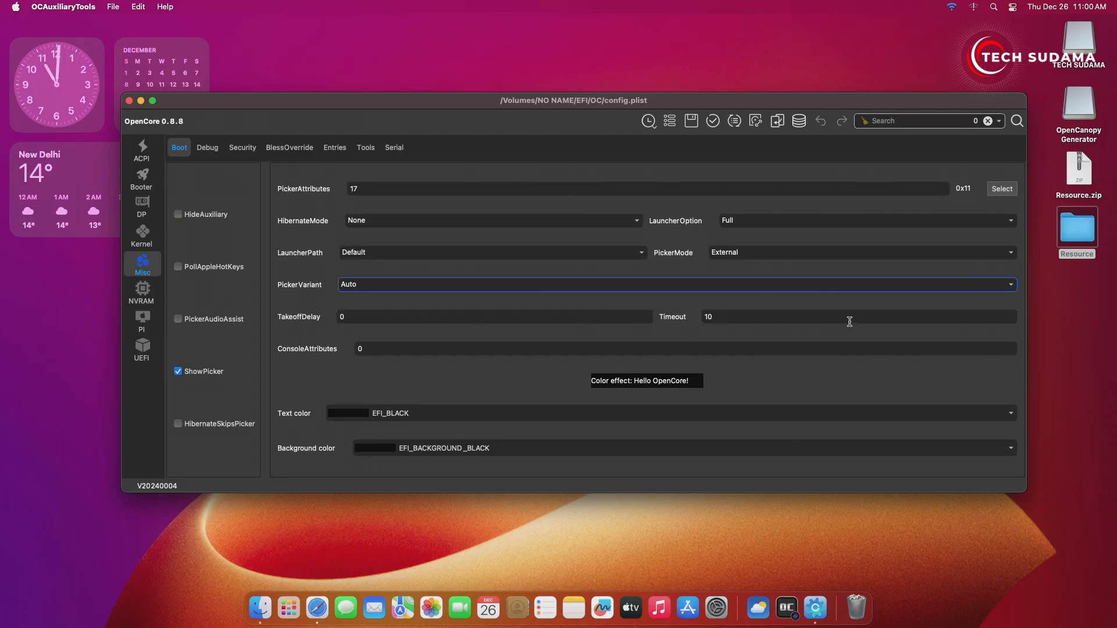
{"action": "left_click", "coordinate": [1012, 286]}
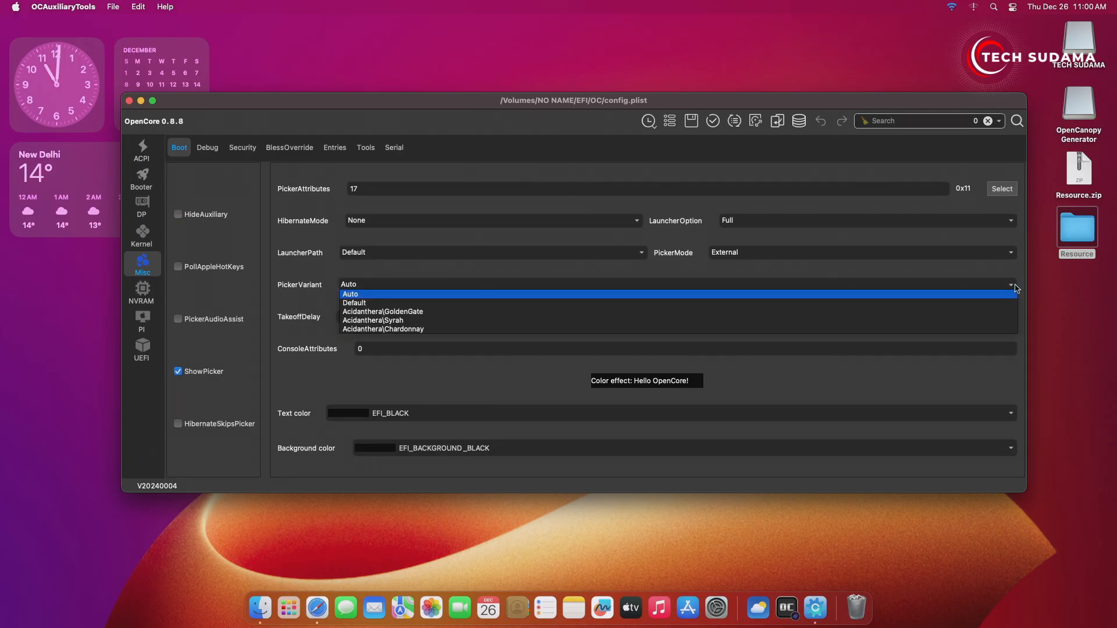
{"action": "left_click", "coordinate": [442, 313]}
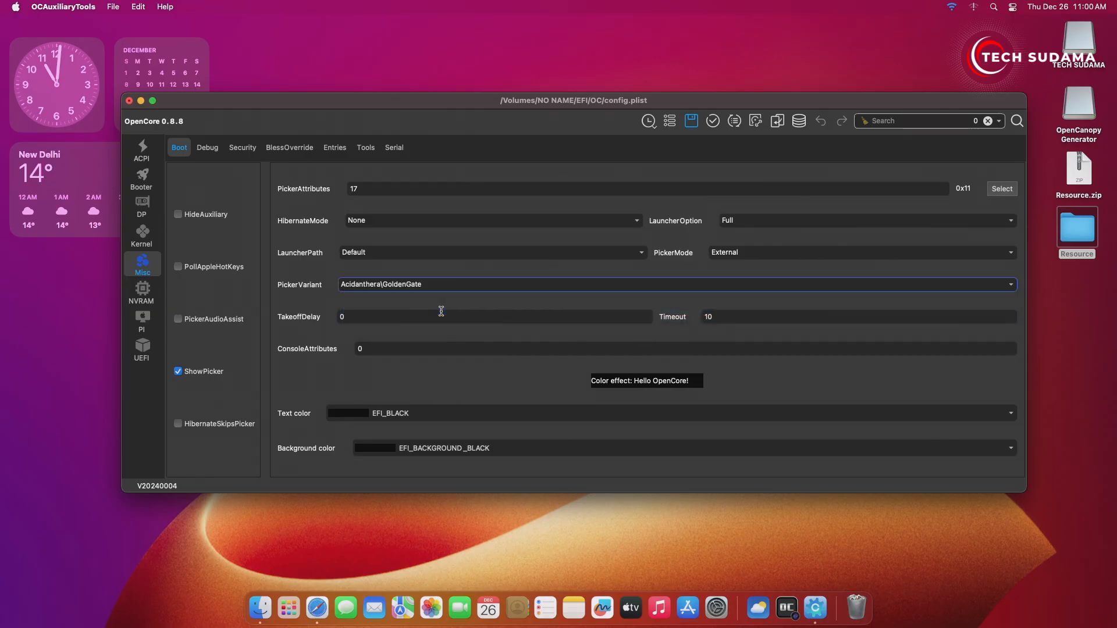
Open the GoldenGate folder under EFI/OC/Resources/Image/Acidanthera on the TECH SUDAMA volume in Finder
{"action": "left_click", "coordinate": [260, 606]}
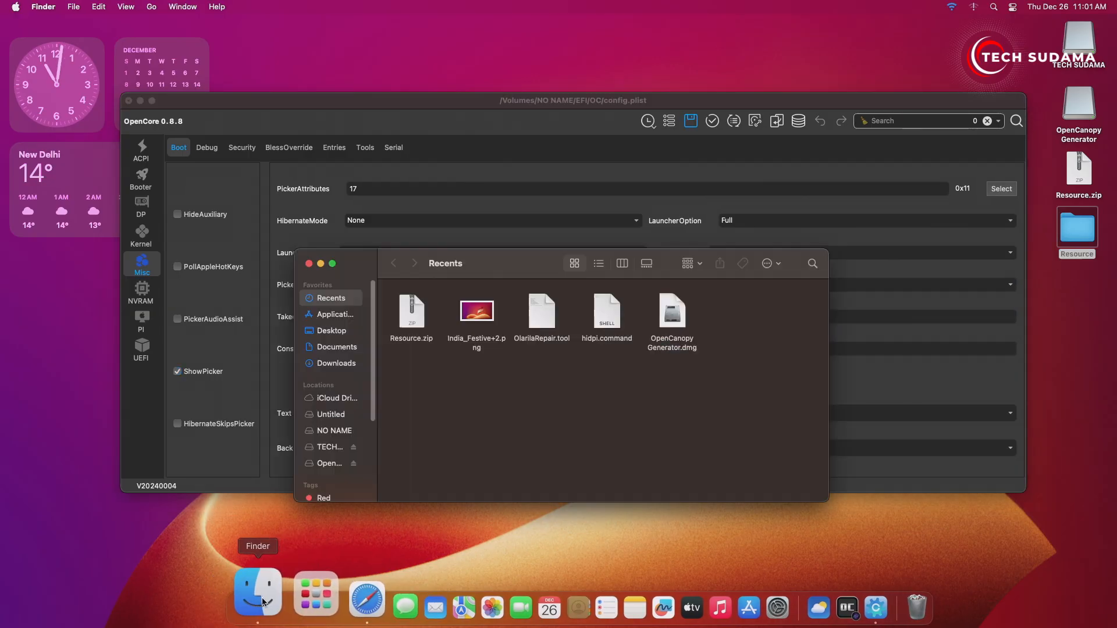
{"action": "left_click", "coordinate": [331, 447]}
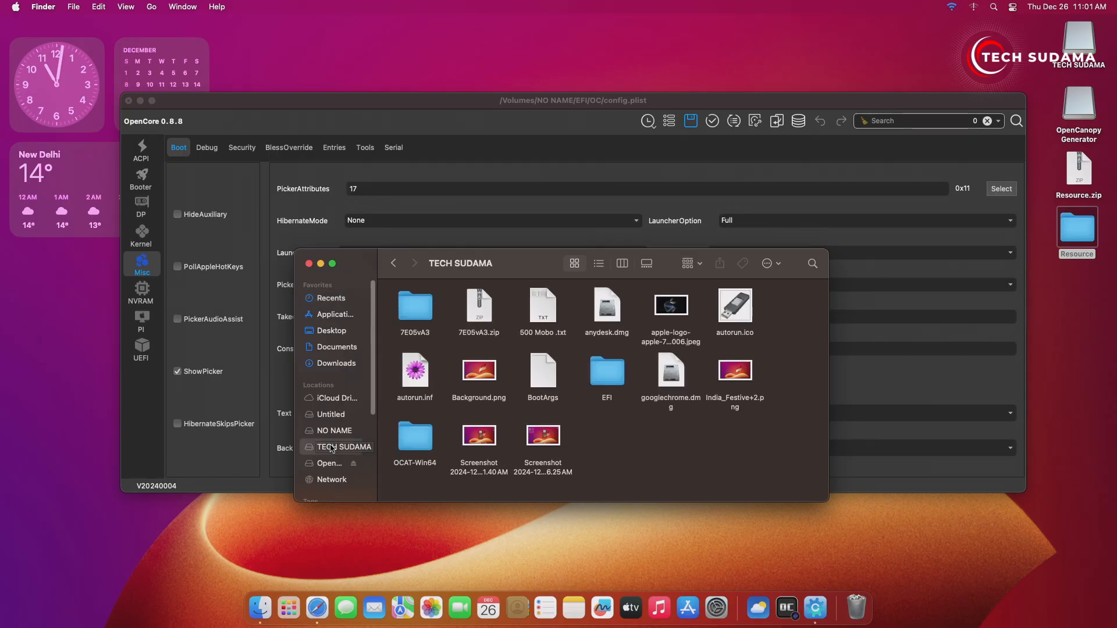
{"action": "double_click", "coordinate": [607, 375]}
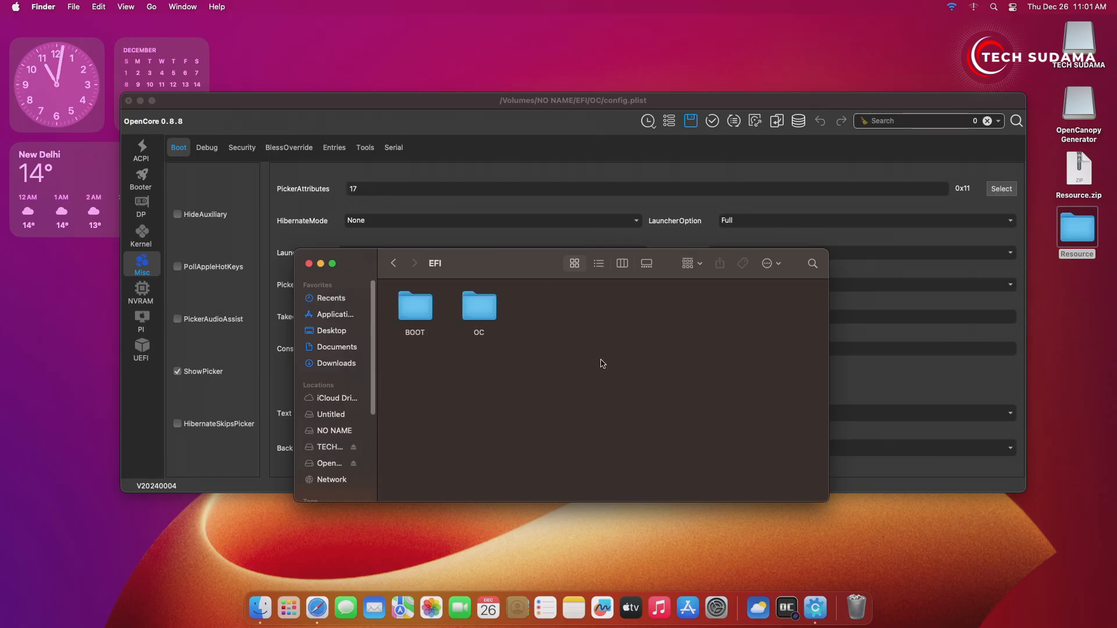
{"action": "double_click", "coordinate": [476, 307]}
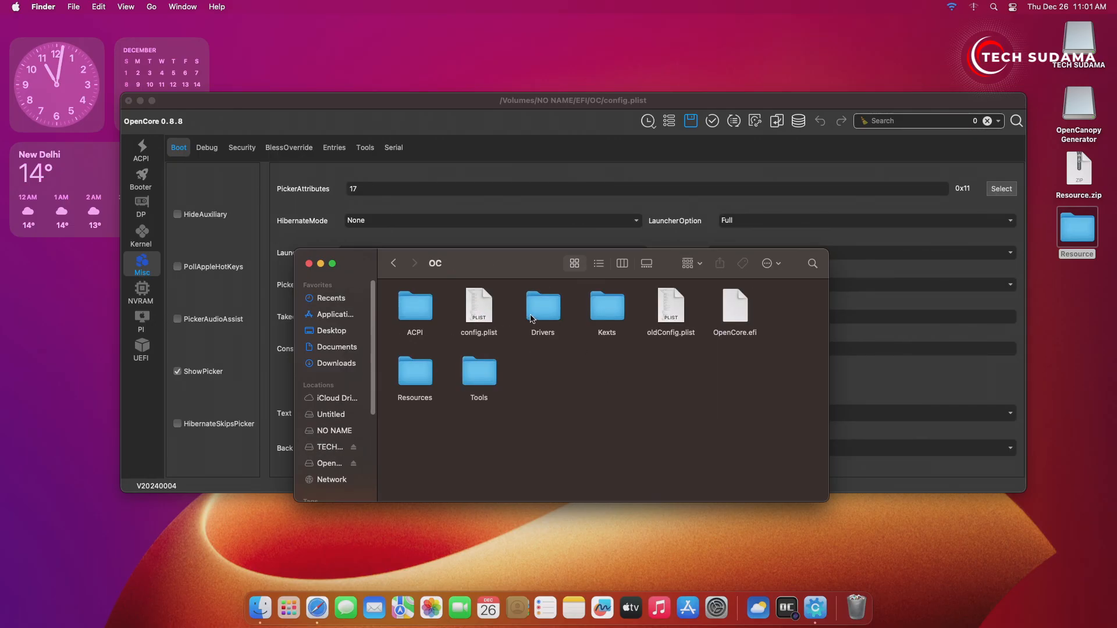
{"action": "double_click", "coordinate": [428, 371]}
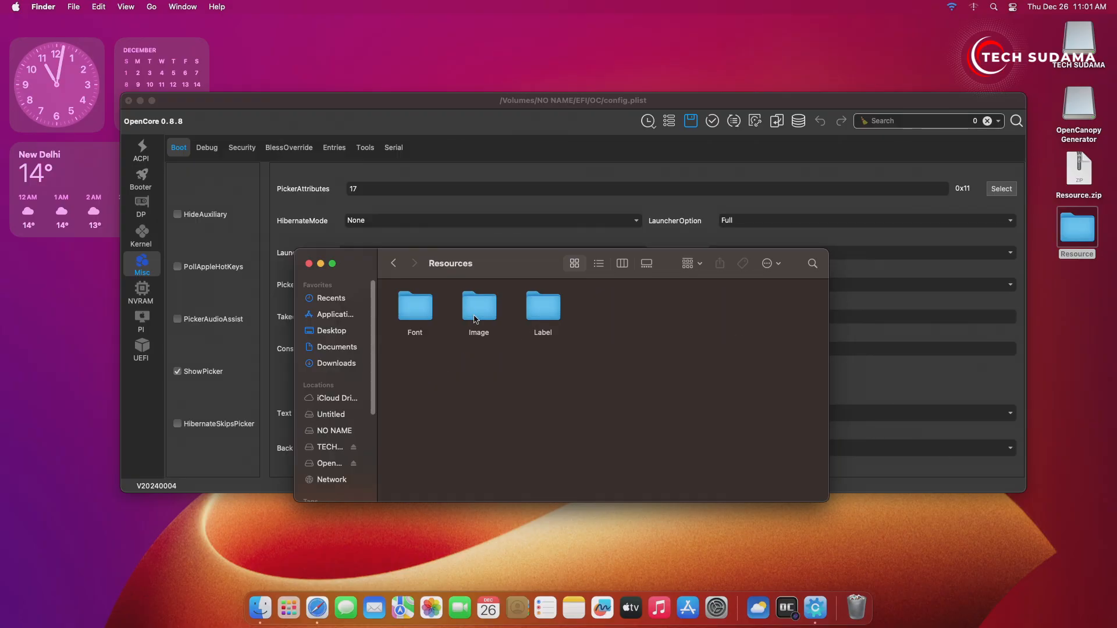
{"action": "double_click", "coordinate": [476, 308]}
{"action": "double_click", "coordinate": [421, 309]}
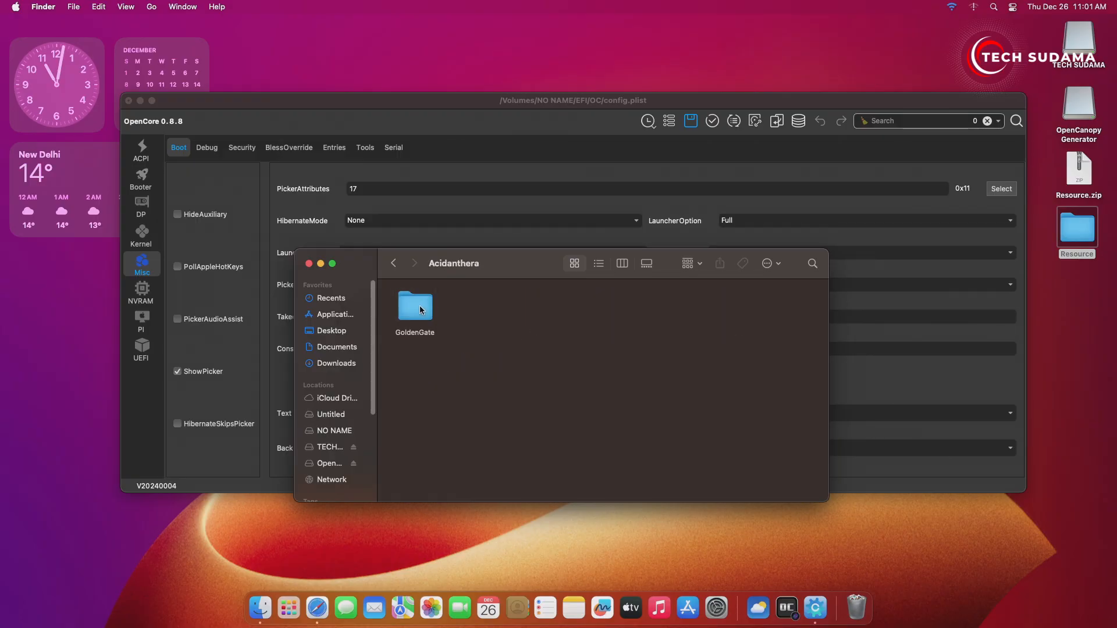
{"action": "double_click", "coordinate": [416, 308]}
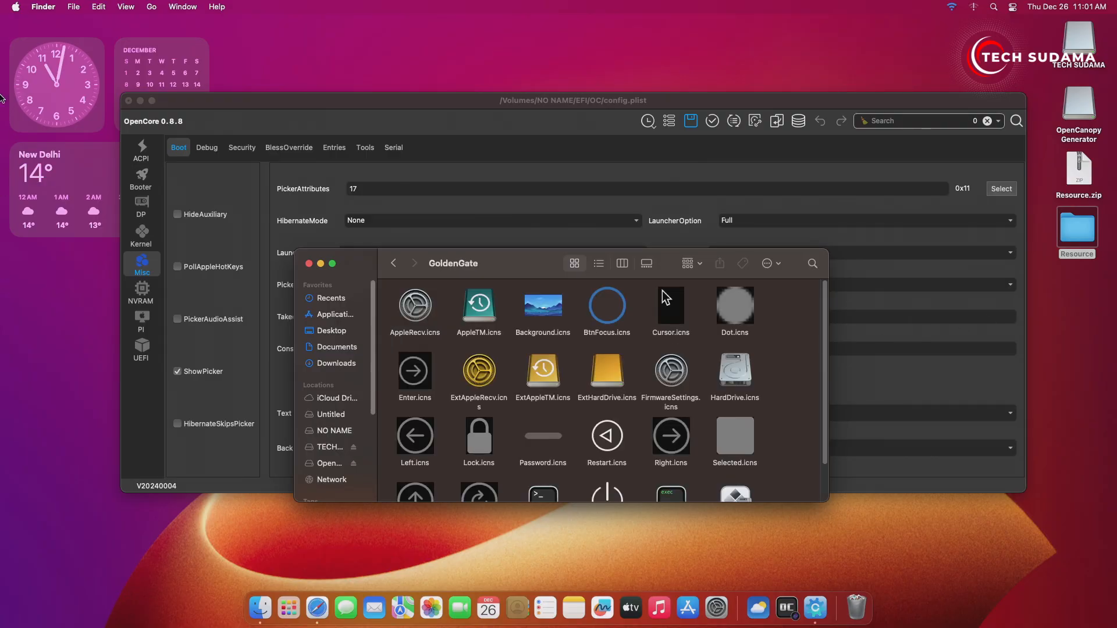
Copy Background.icns from the Desktop's Resource folder into the GoldenGate folder, replacing the existing file
{"action": "double_click", "coordinate": [1079, 228]}
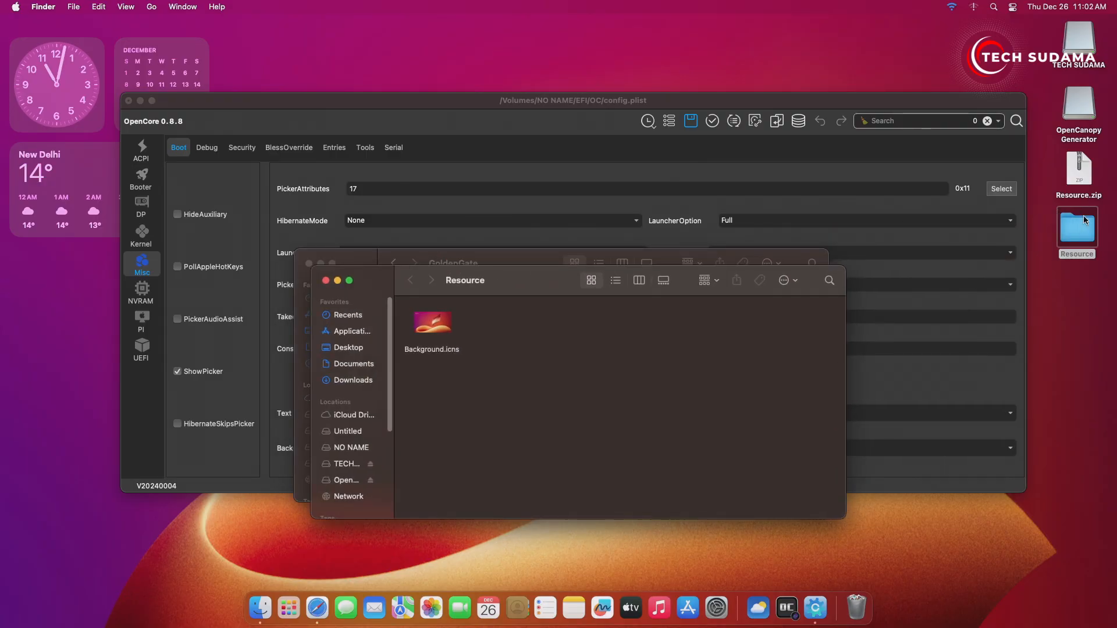
{"action": "right_click", "coordinate": [444, 317]}
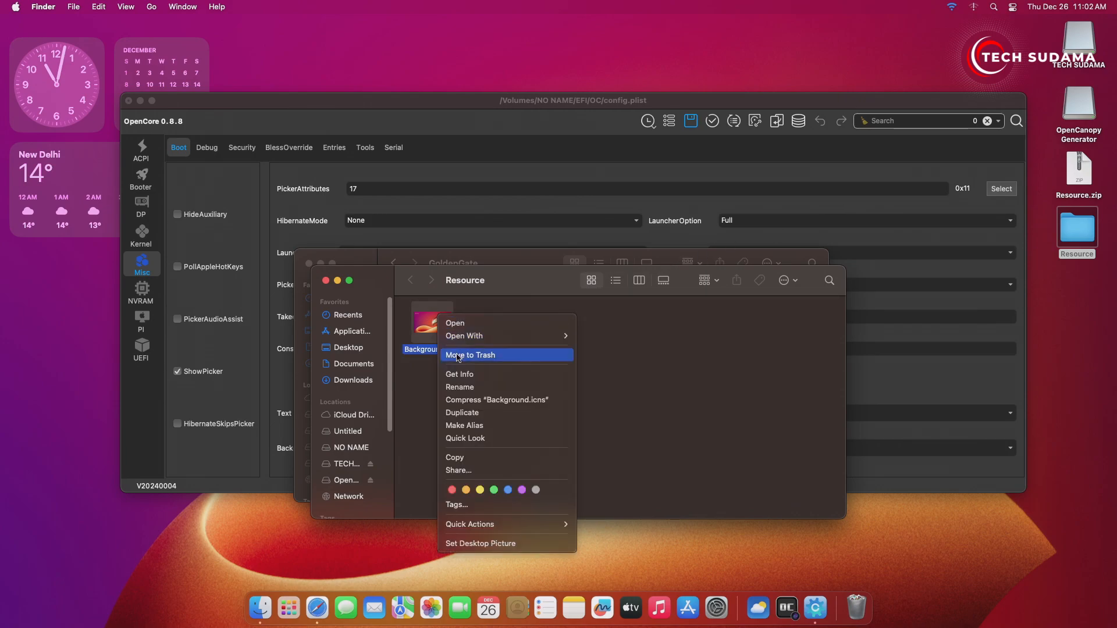
{"action": "left_click", "coordinate": [459, 457]}
{"action": "left_click", "coordinate": [327, 281]}
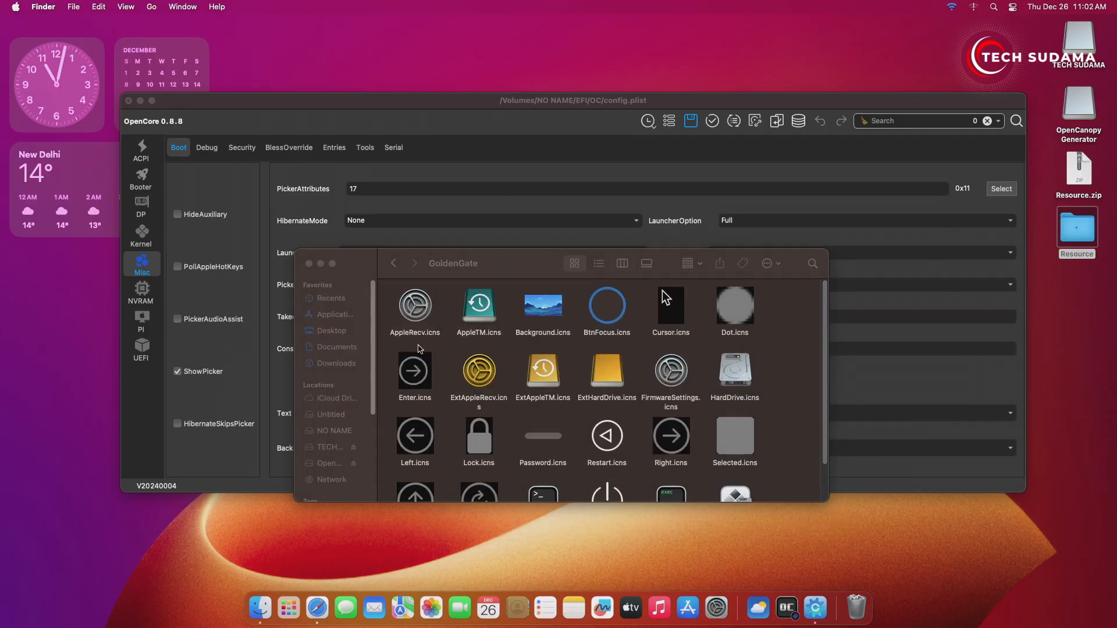
{"action": "right_click", "coordinate": [508, 358]}
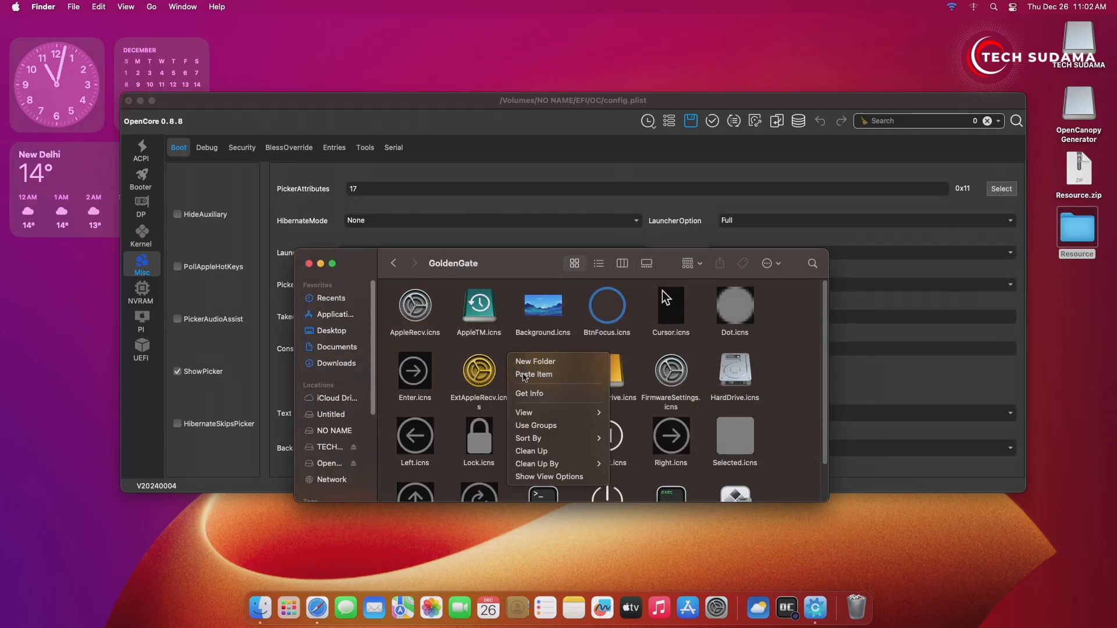
{"action": "left_click", "coordinate": [525, 373]}
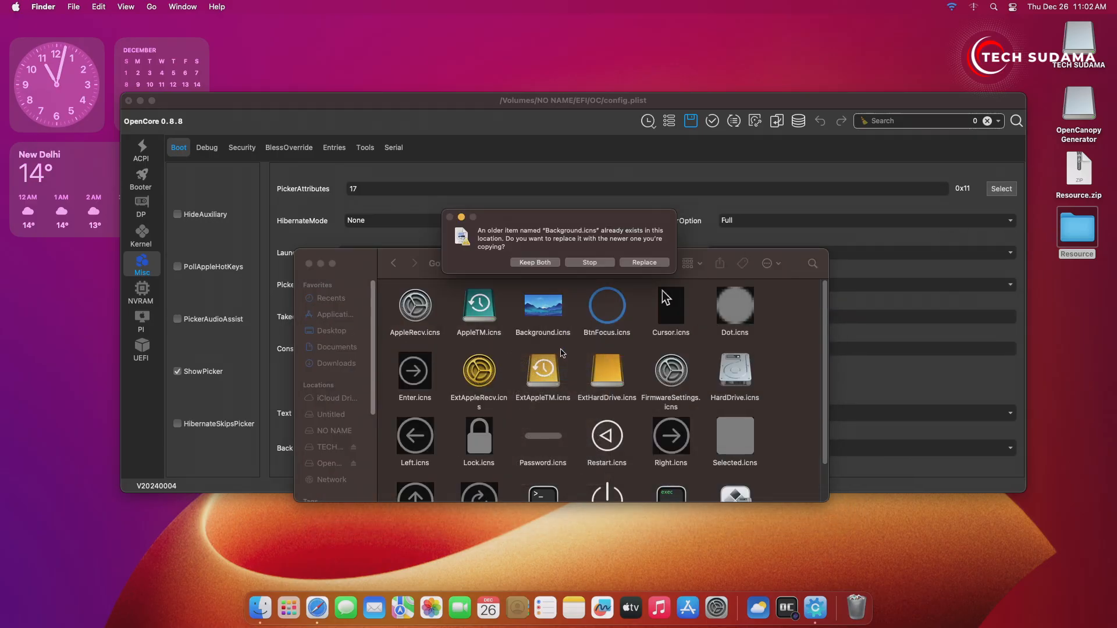
{"action": "left_click", "coordinate": [642, 263]}
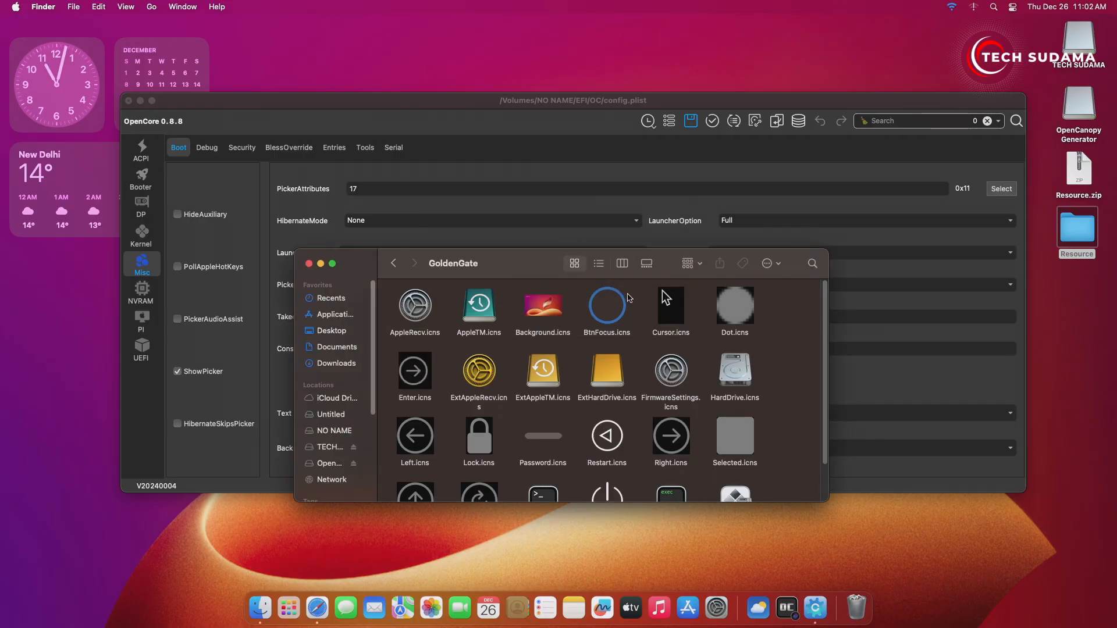
Close the GoldenGate folder window and OCAuxiliaryTools, saving the changes to config.plist
{"action": "left_click", "coordinate": [309, 264]}
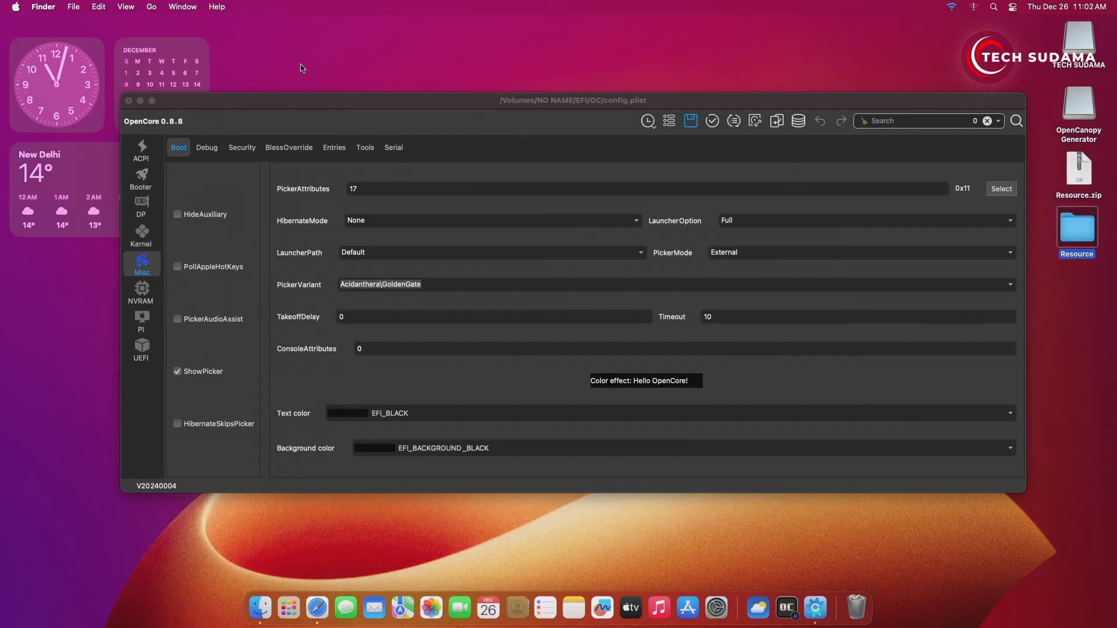
{"action": "left_click", "coordinate": [128, 101]}
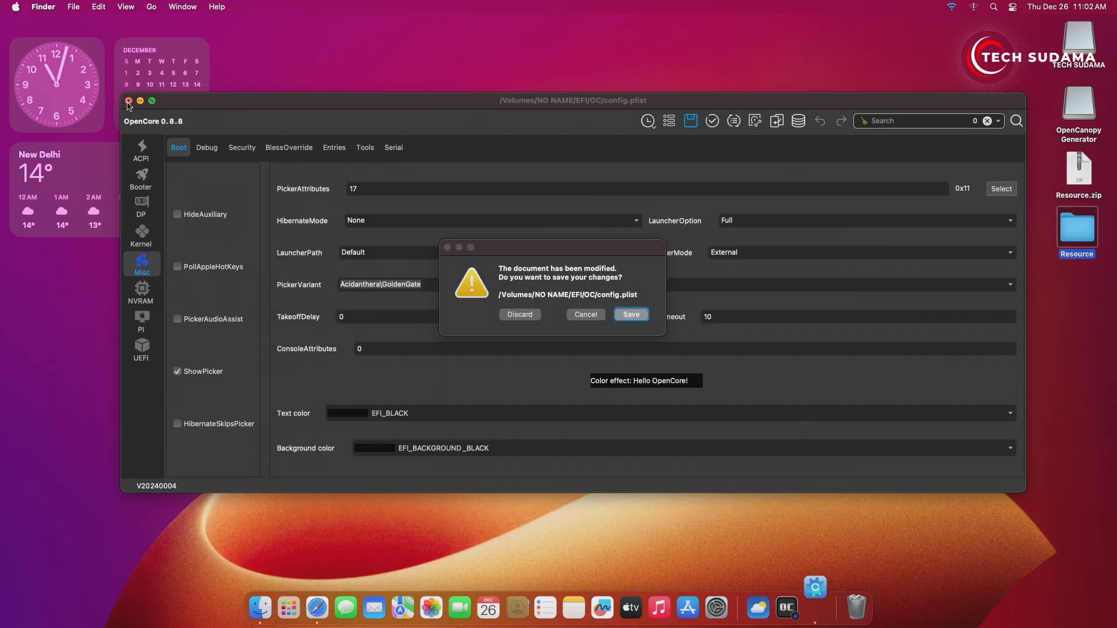
{"action": "left_click", "coordinate": [632, 315]}
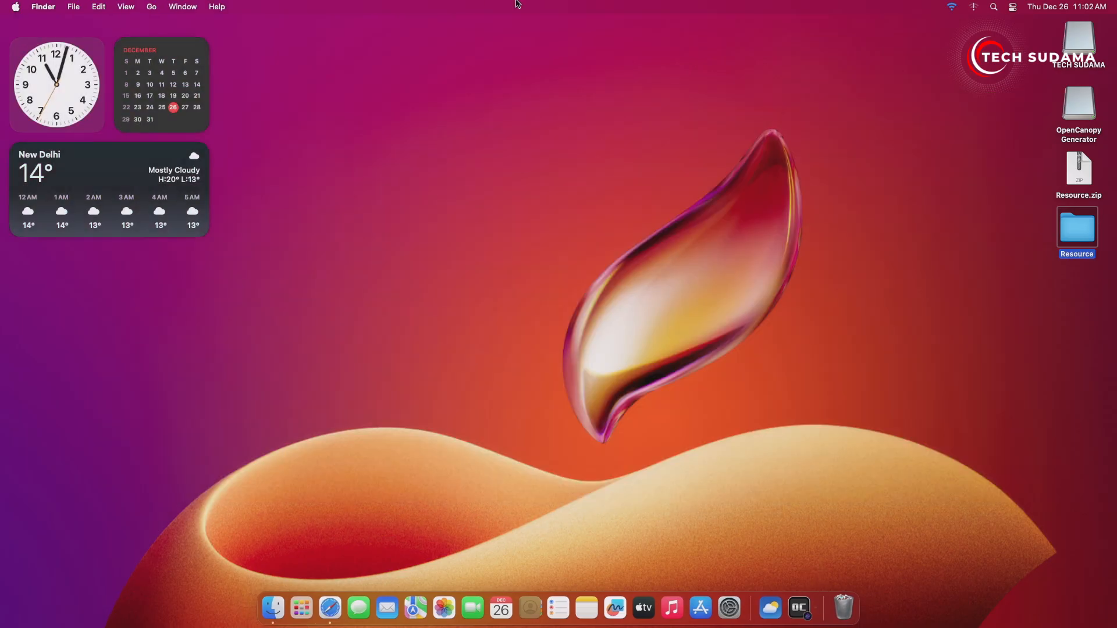
Restart the Mac from the desktop to reach the OpenCore boot picker
{"action": "left_click", "coordinate": [15, 7]}
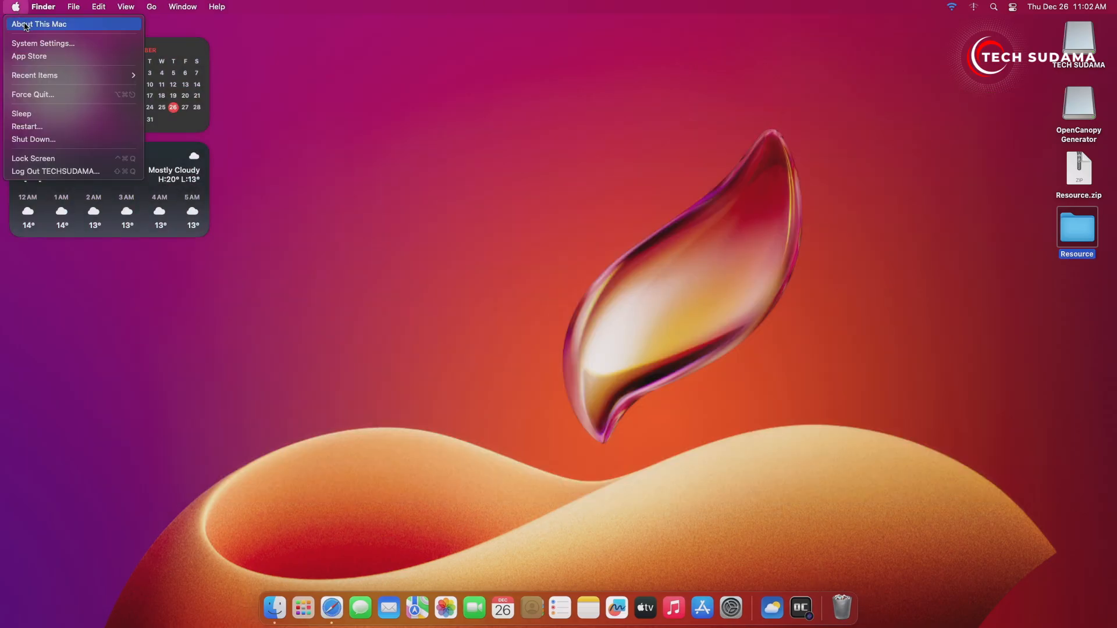
{"action": "left_click", "coordinate": [28, 126]}
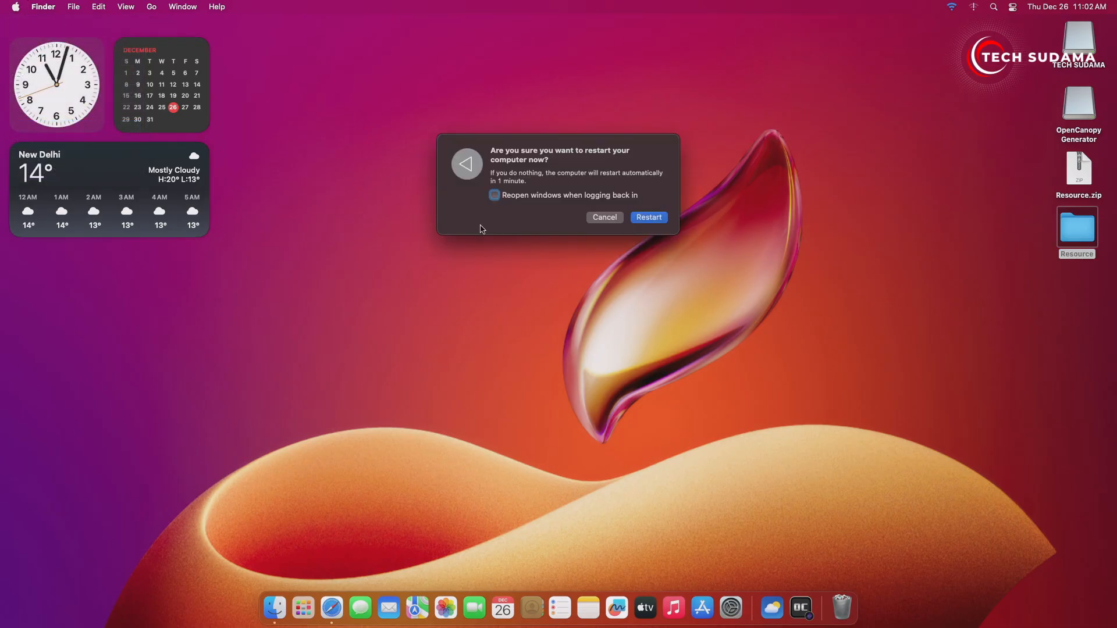
{"action": "left_click", "coordinate": [652, 220]}
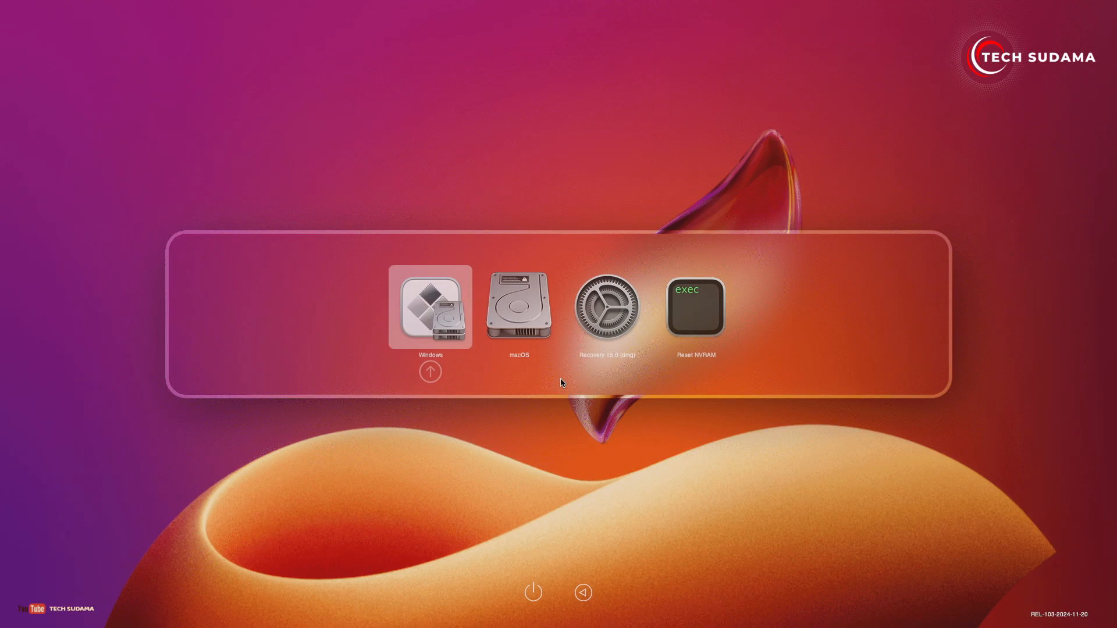
Move the selection back and forth through the boot picker entries to check the new theme
{"action": "key", "text": "Right"}
{"action": "key", "text": "Right"}
{"action": "key", "text": "Right"}
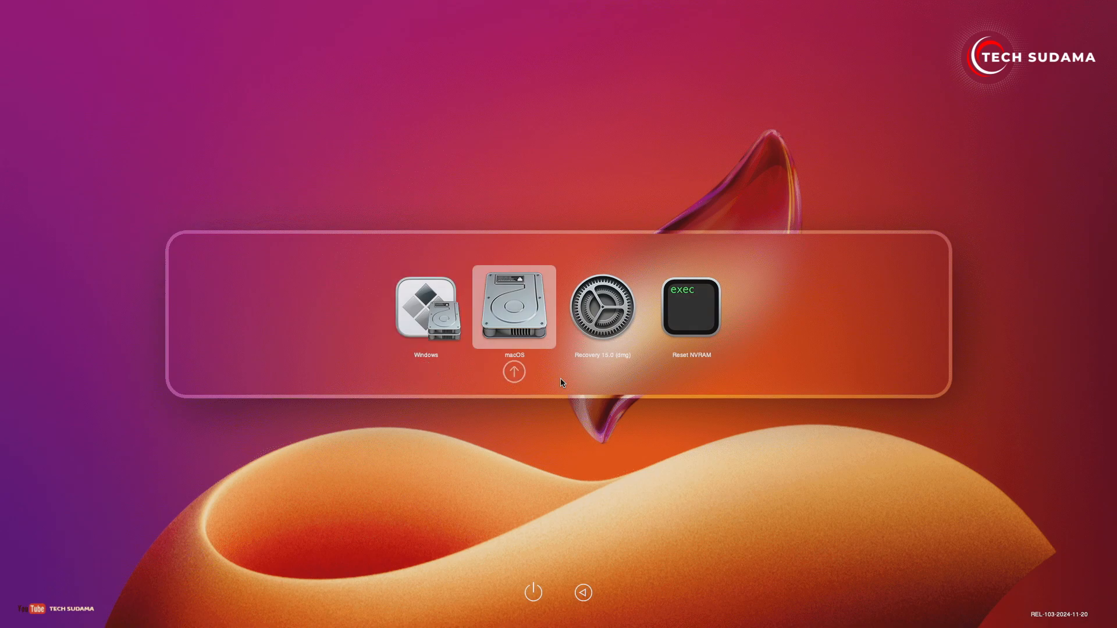
{"action": "key", "text": "Left"}
{"action": "key", "text": "Left"}
{"action": "key", "text": "Left"}
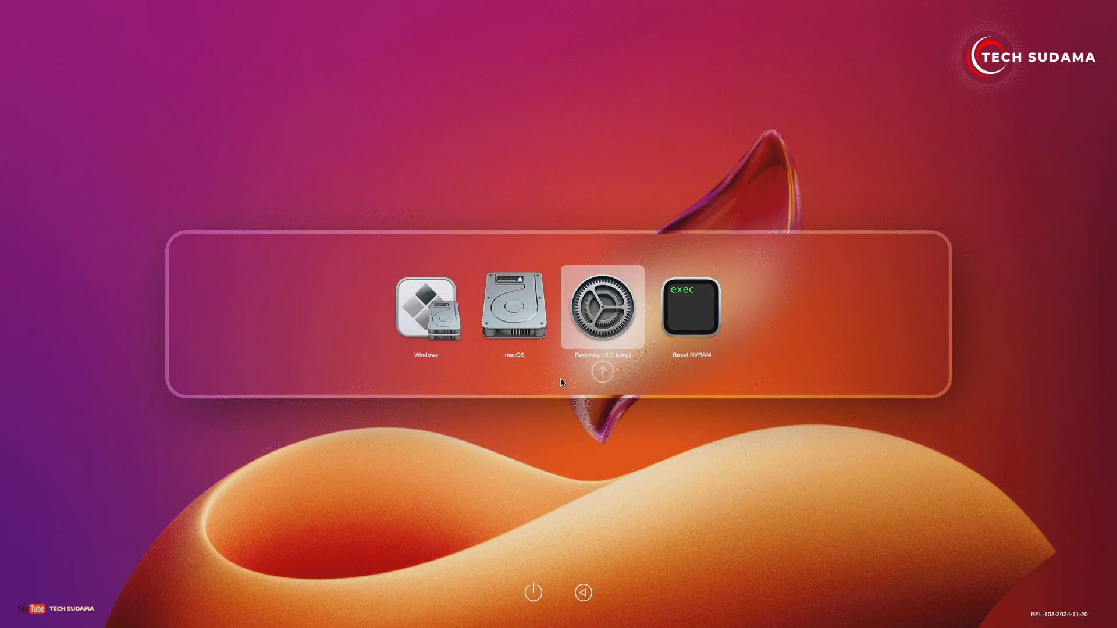